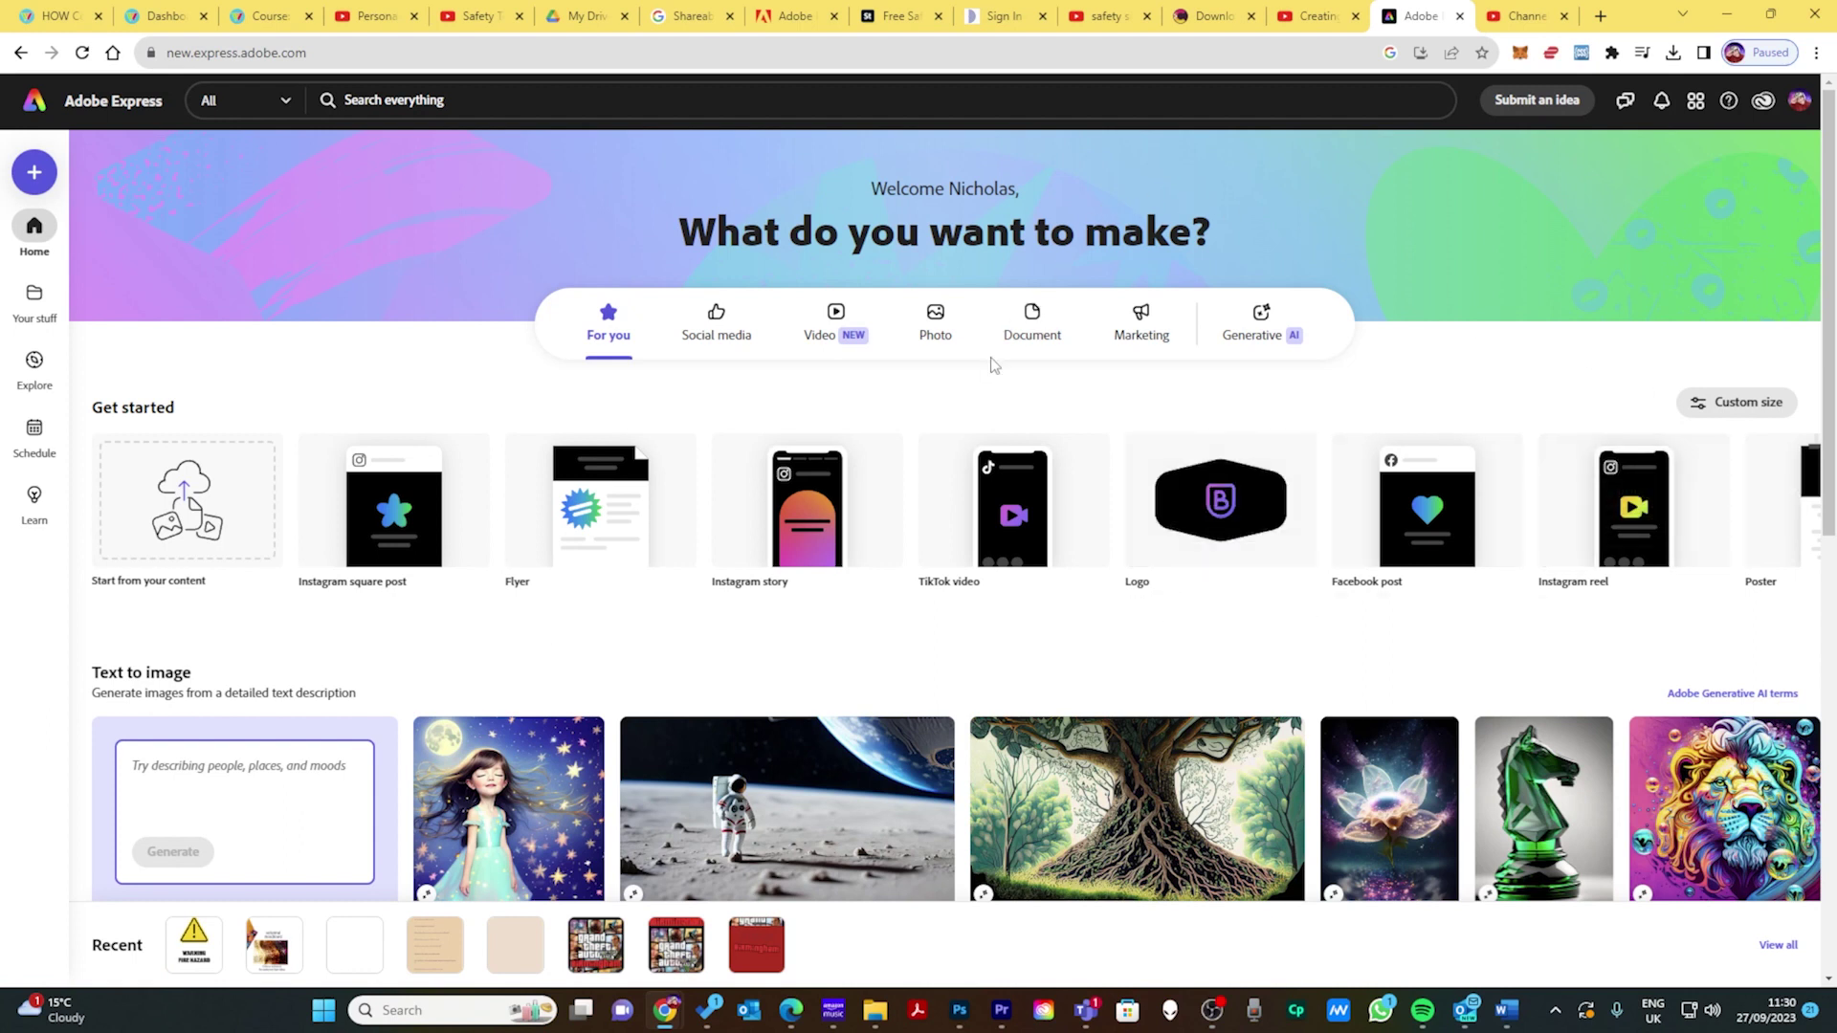
# - Open a blank 8.5 × 11 in Flyer created from scratch in the editor
pyautogui.click(1043, 332)
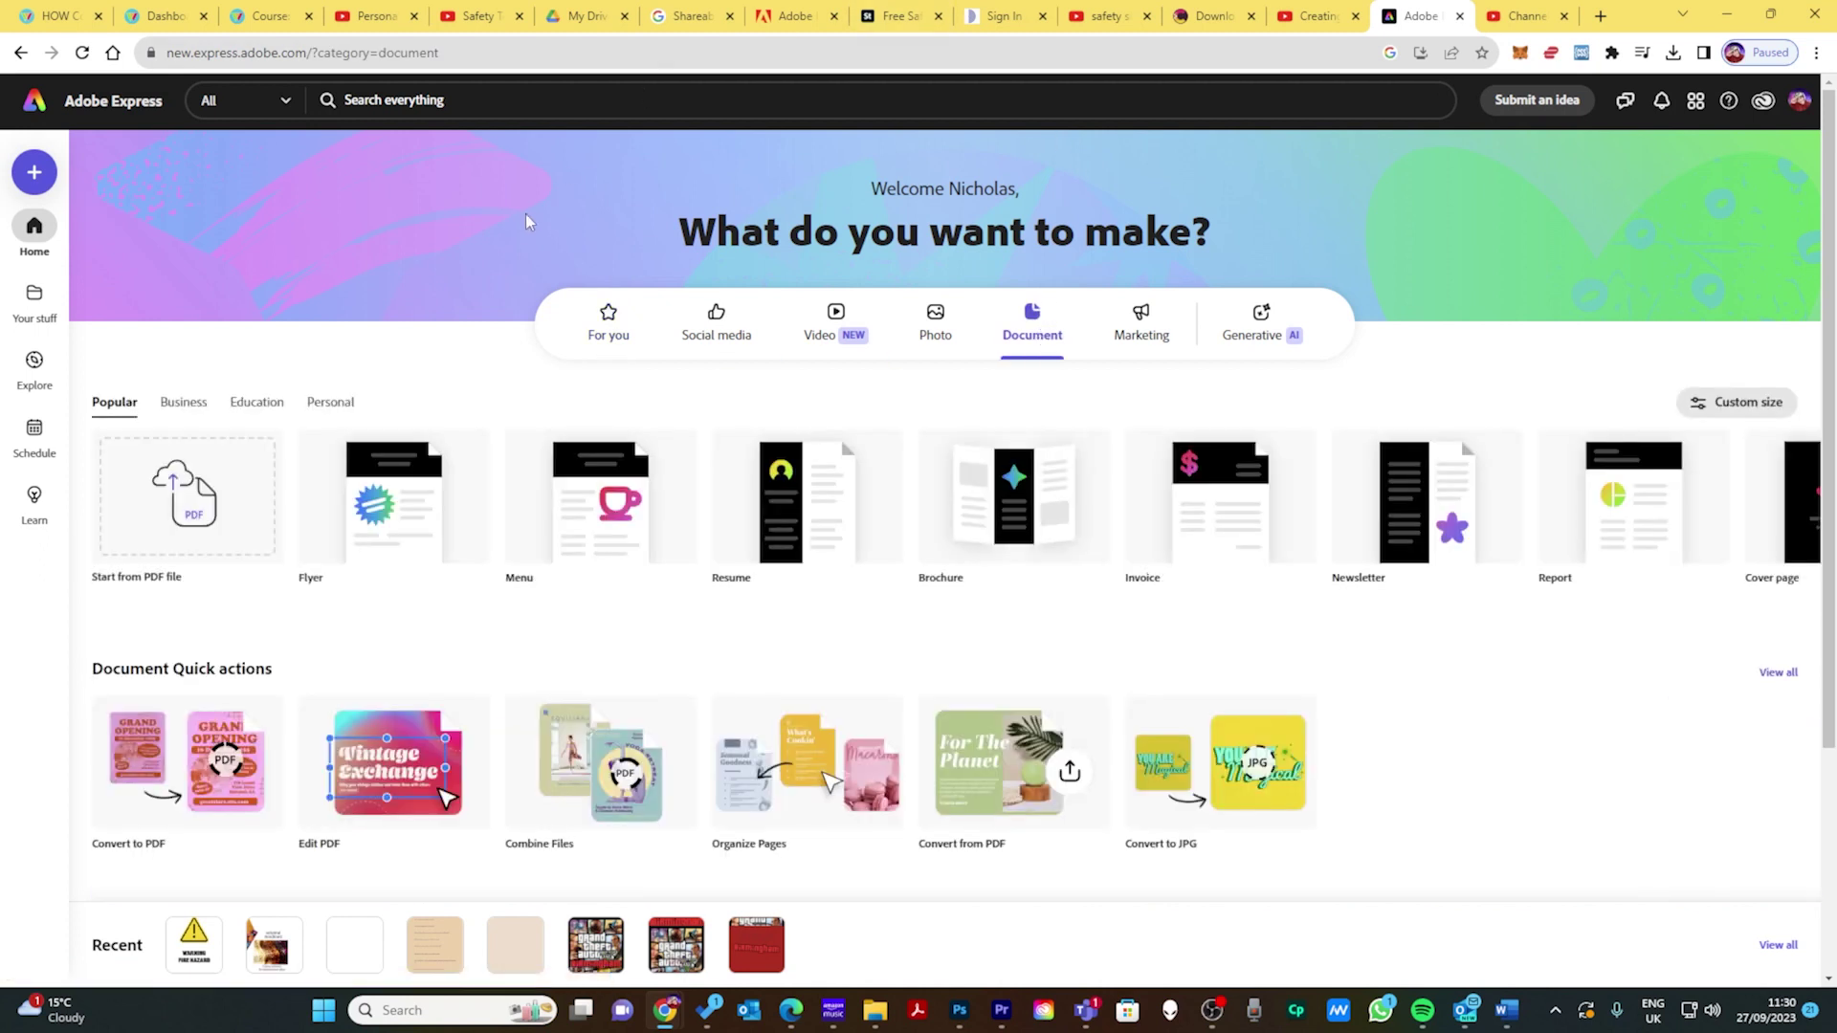
pyautogui.moveTo(386, 517)
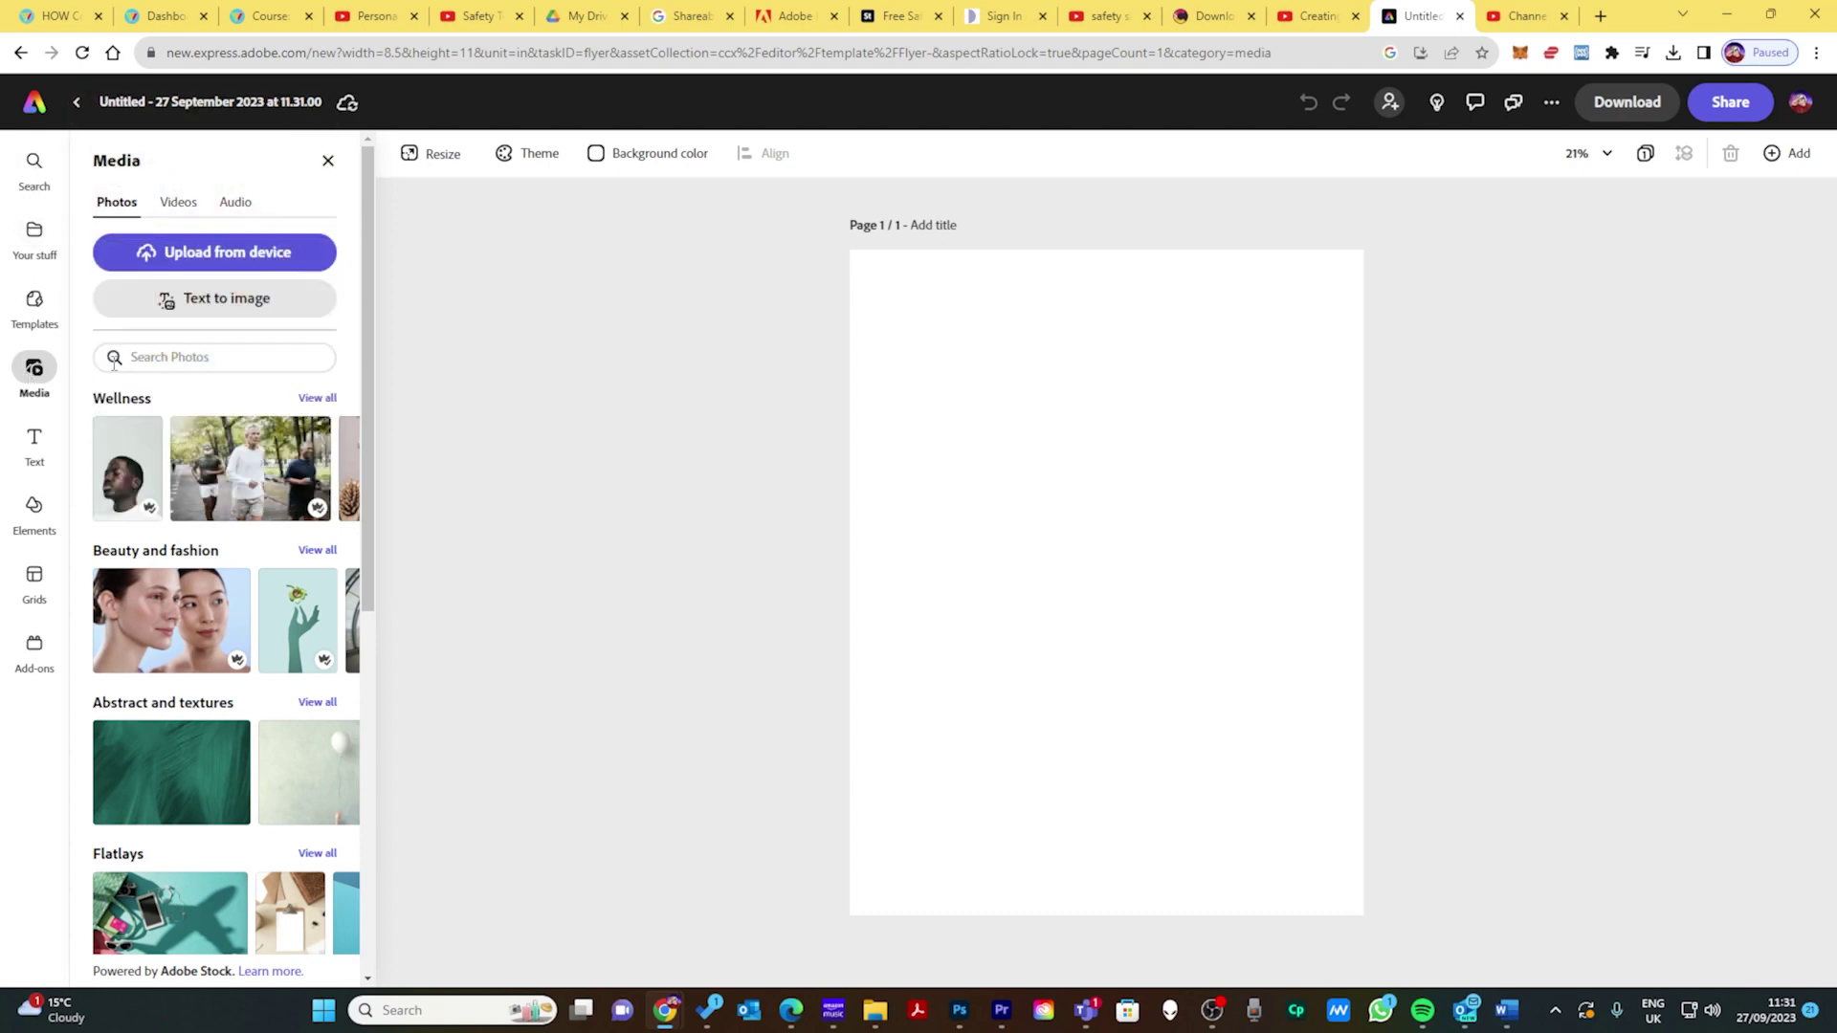
# - Search the Media photo library for 'warning sign'
pyautogui.click(173, 356)
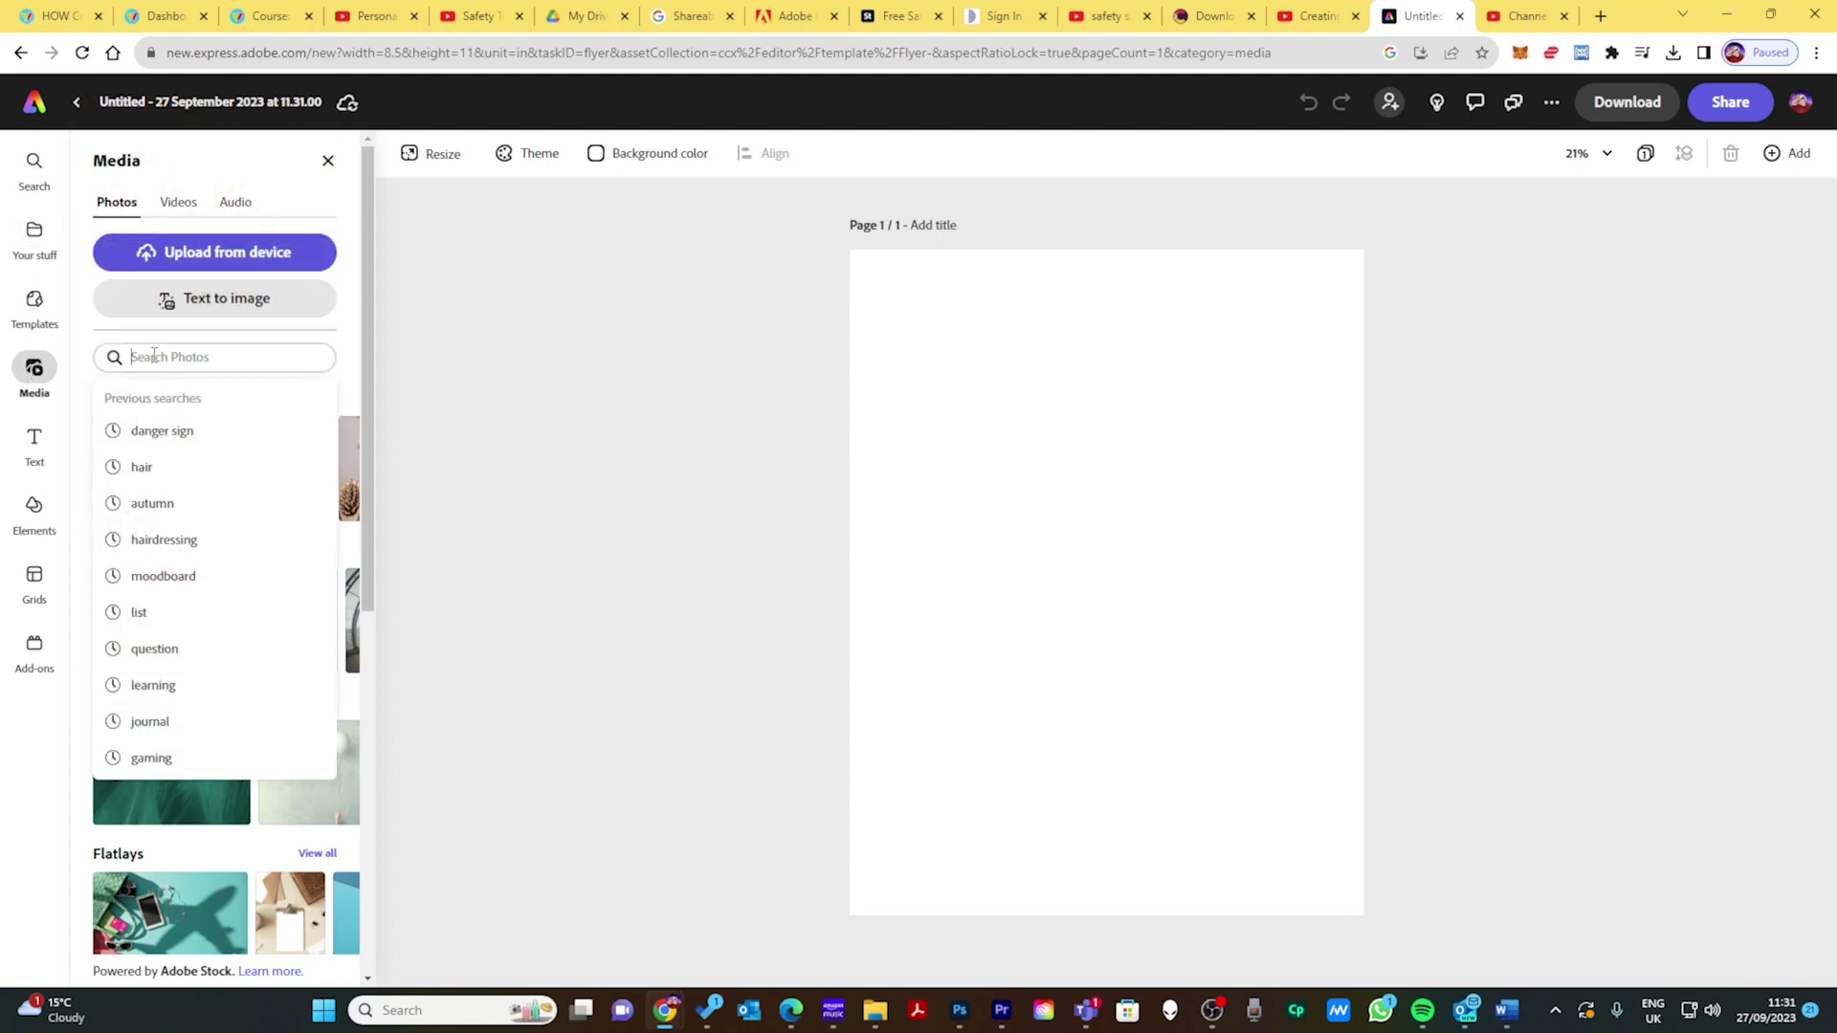
pyautogui.write('warning sign')
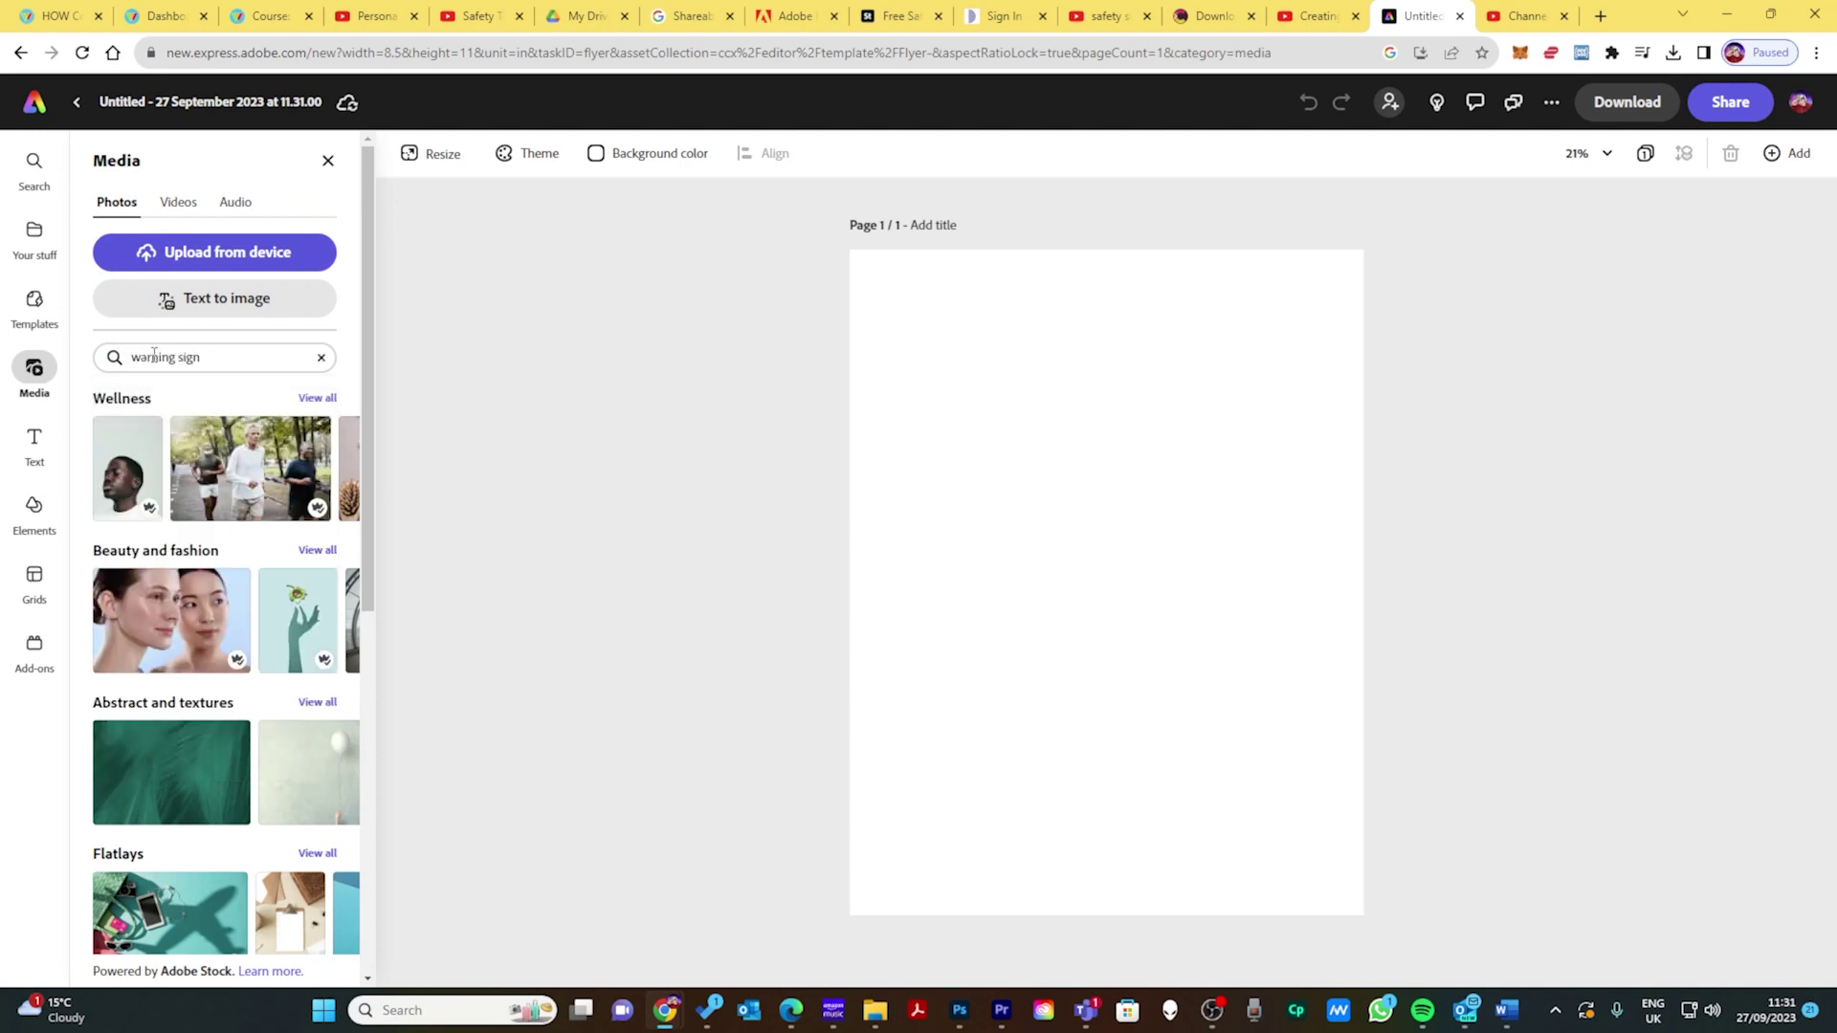
pyautogui.press('Return')
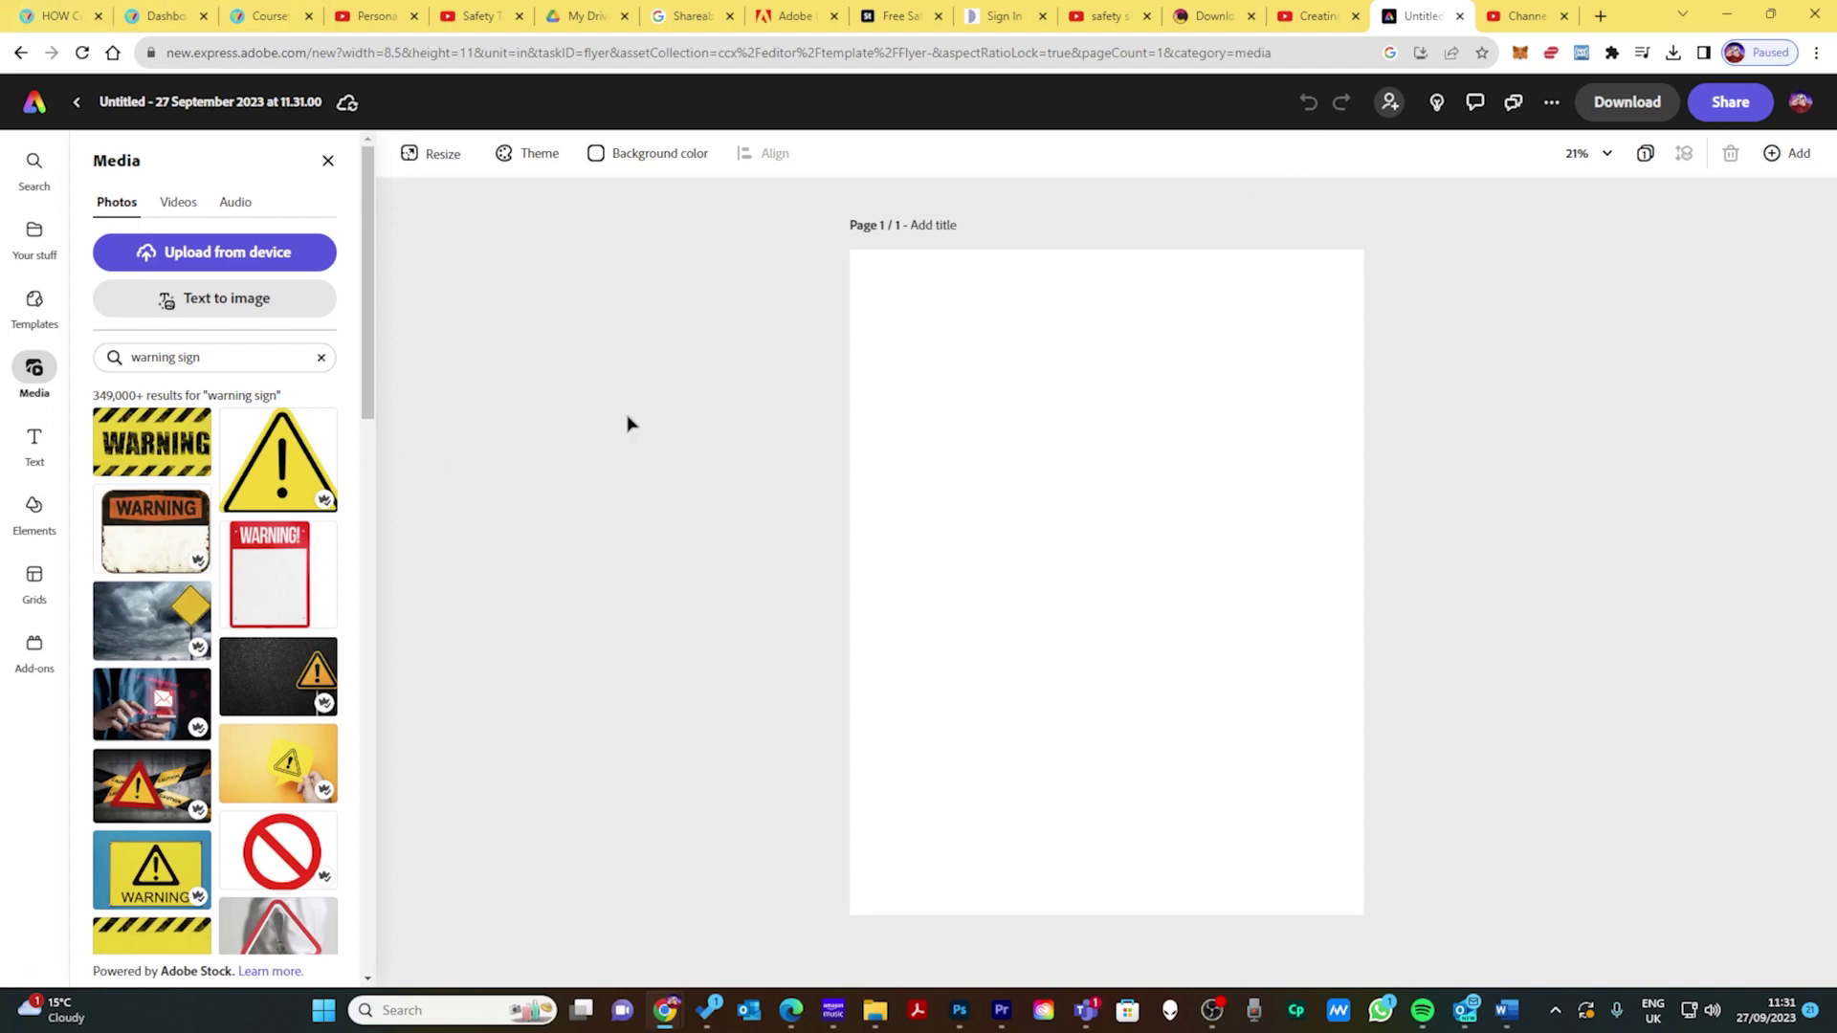
# - Add the yellow warning triangle photo, enlarge it across the upper page and centre it
pyautogui.click(303, 462)
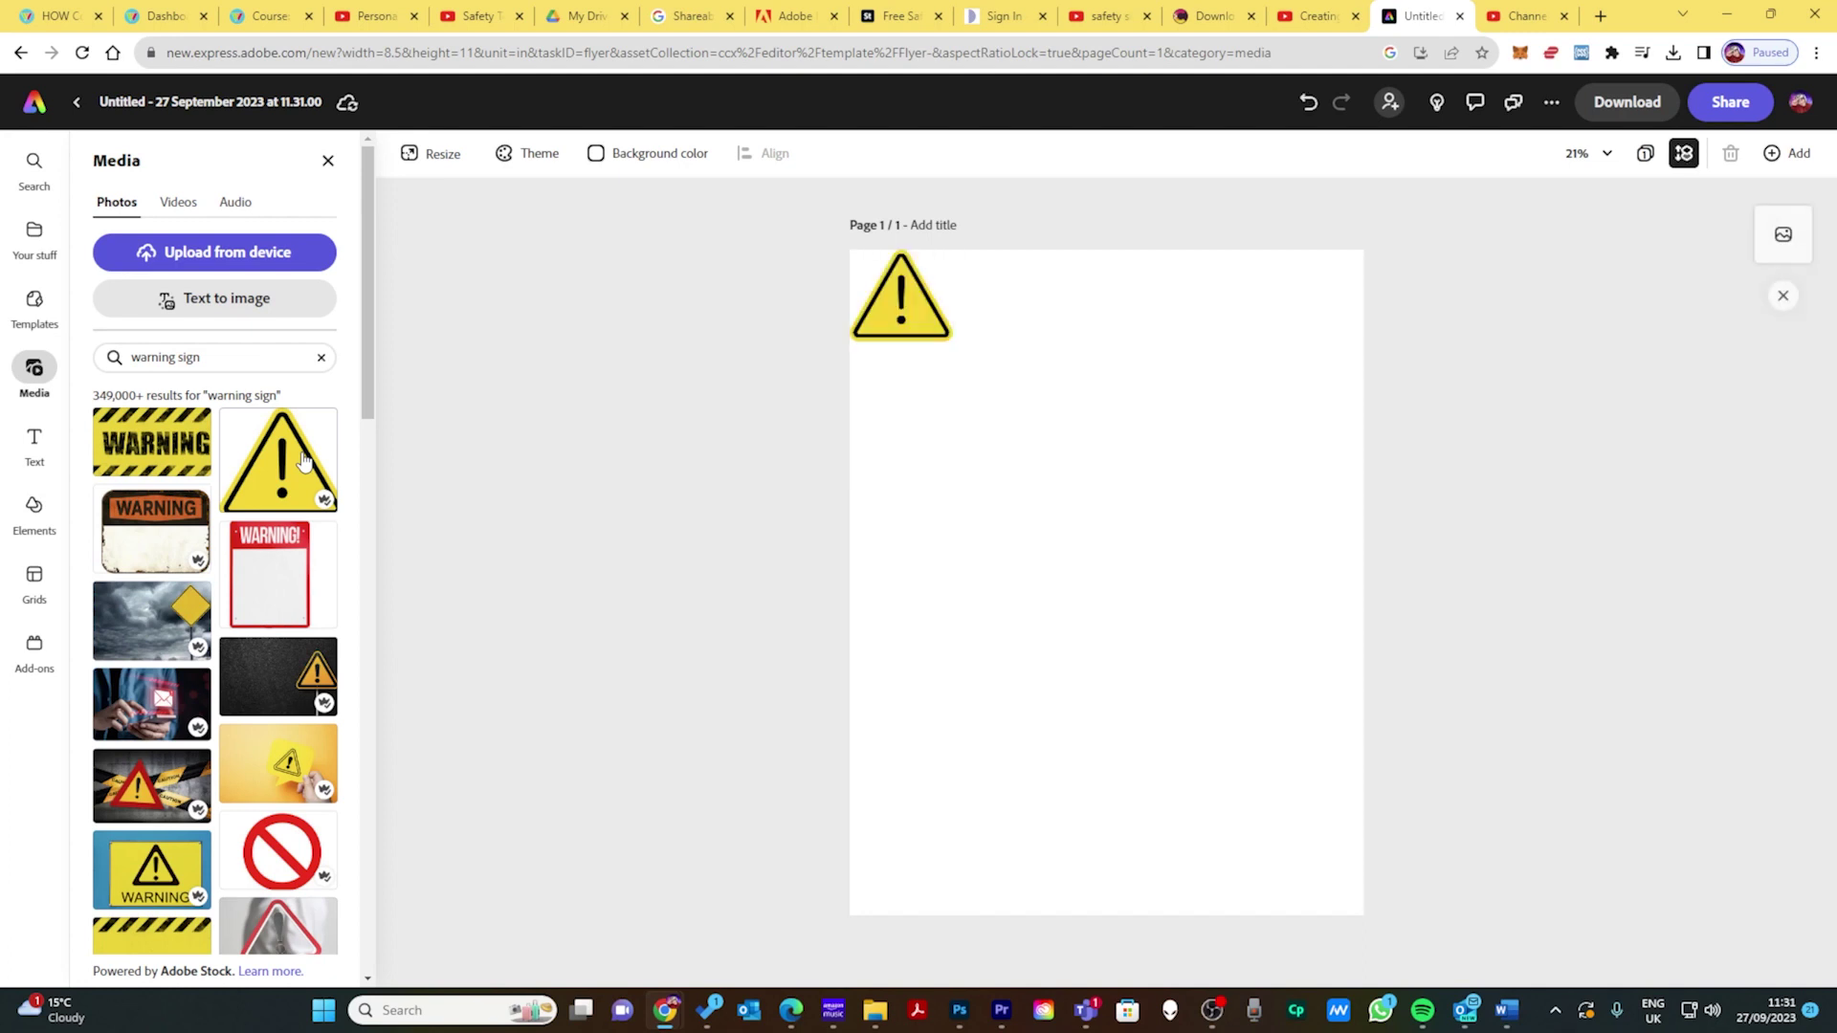
pyautogui.click(928, 306)
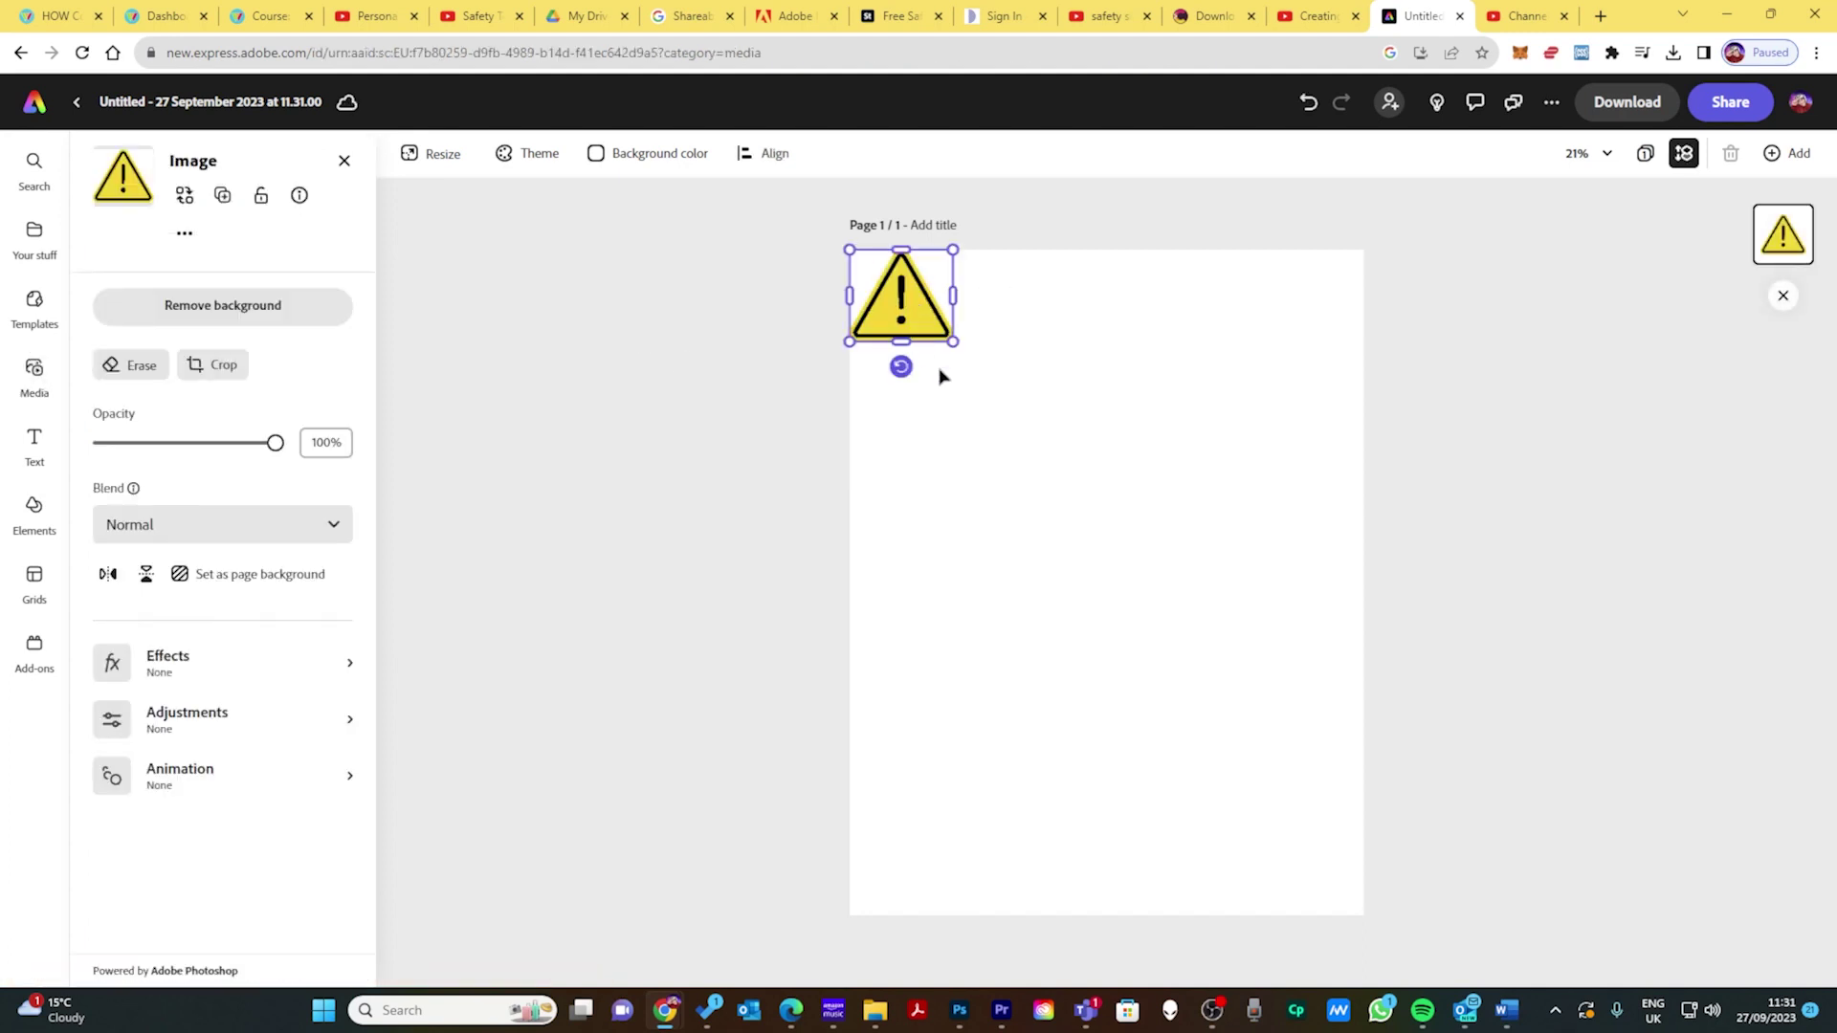
pyautogui.moveTo(953, 341); pyautogui.dragTo(1347, 694)
pyautogui.moveTo(1021, 471); pyautogui.dragTo(1046, 471)
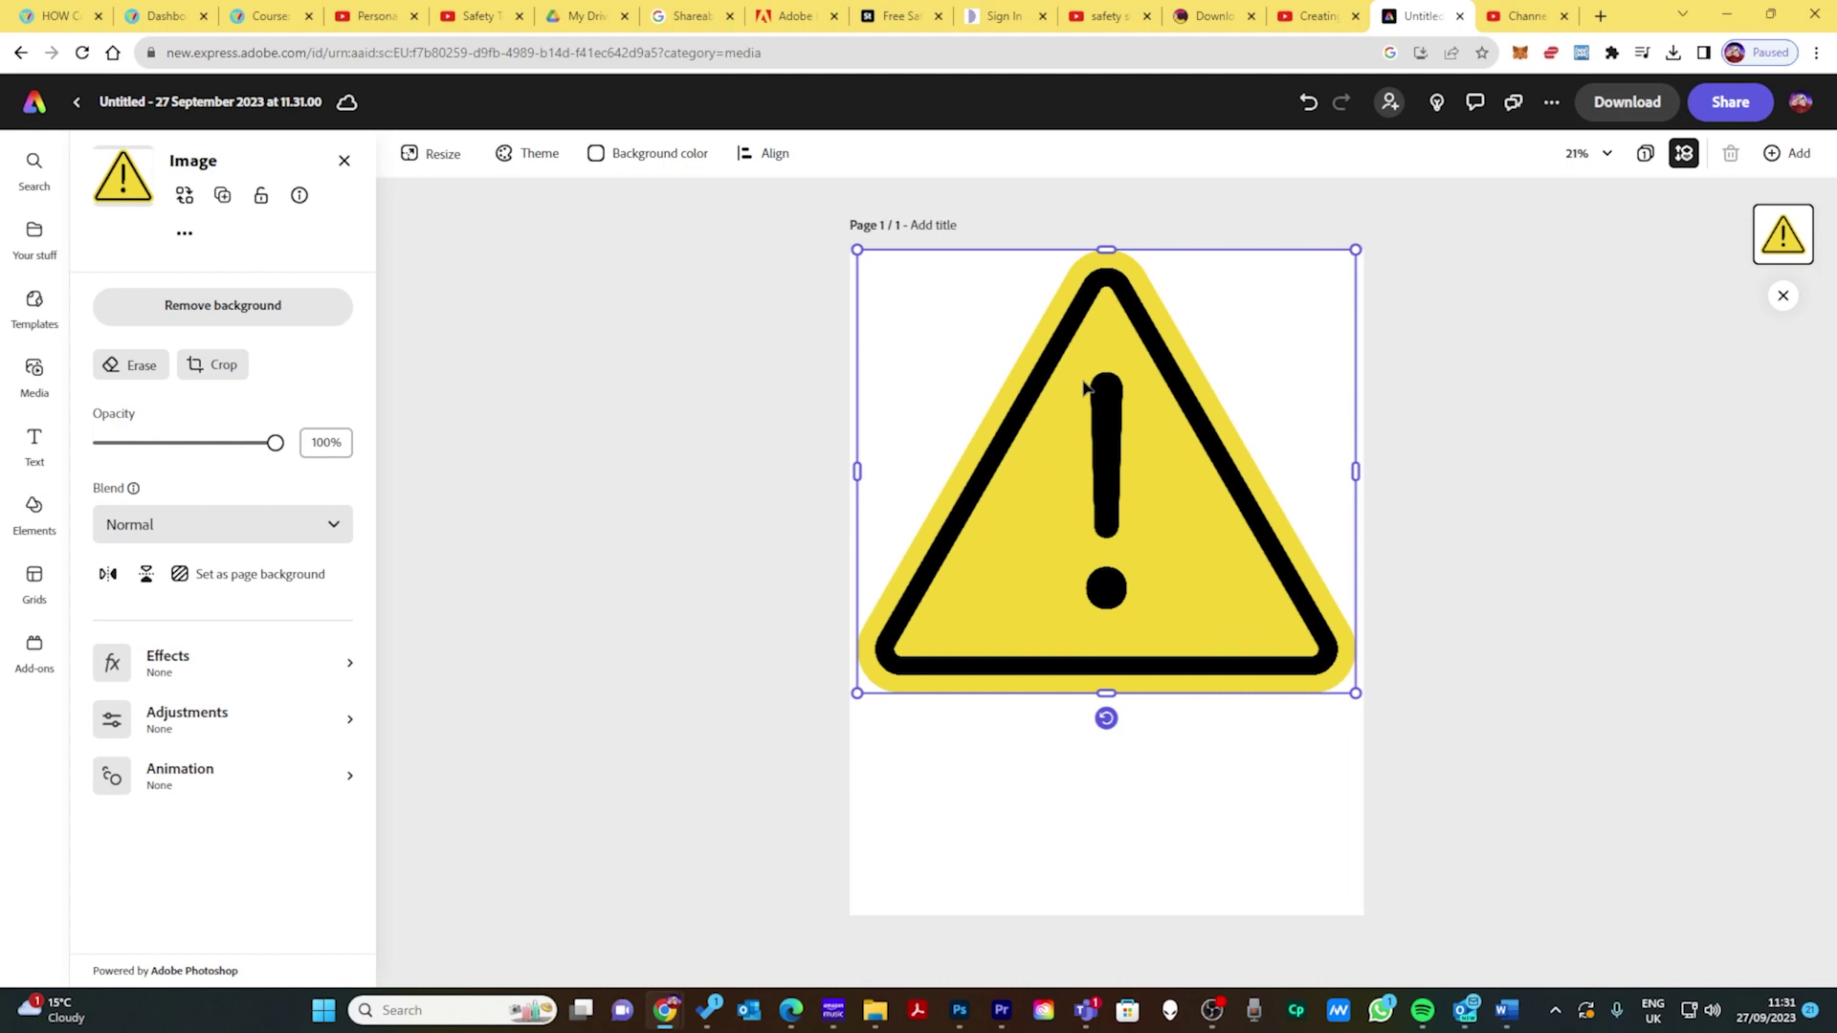
pyautogui.click(588, 411)
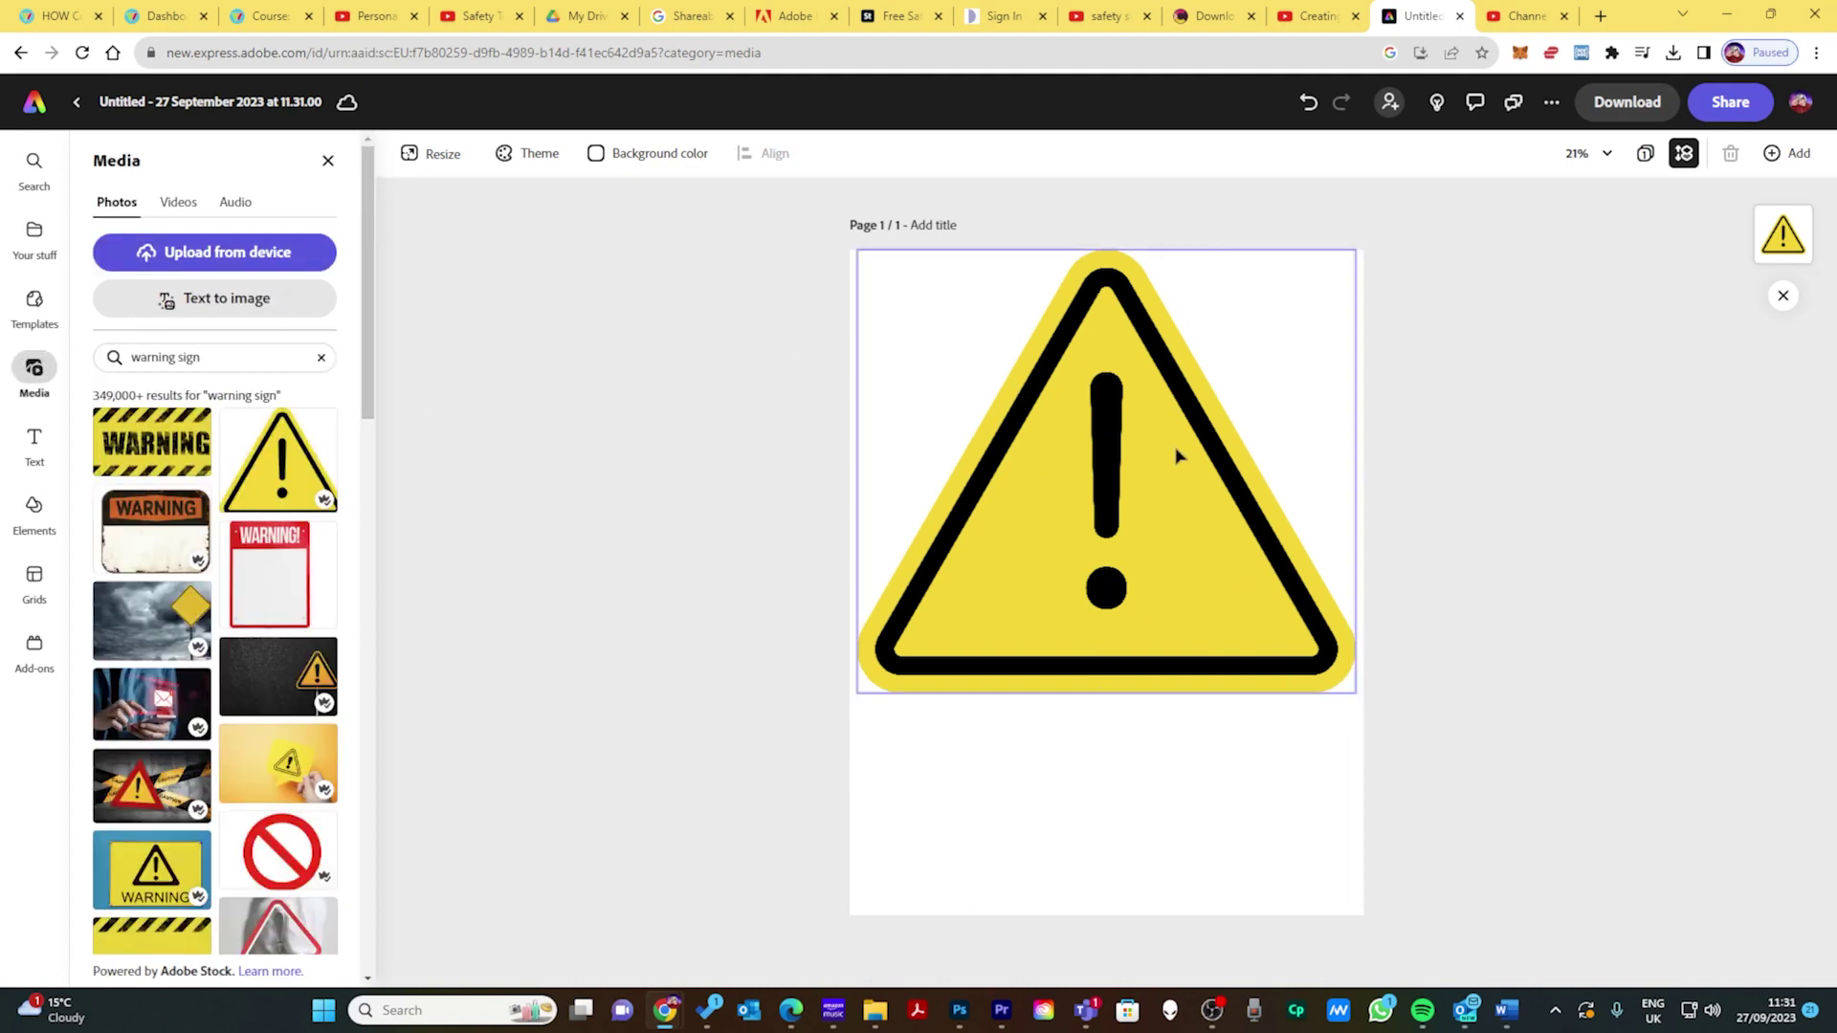
# - Add a two-line text 'Warning' / 'fire hazard' and move it below the triangle
pyautogui.click(36, 439)
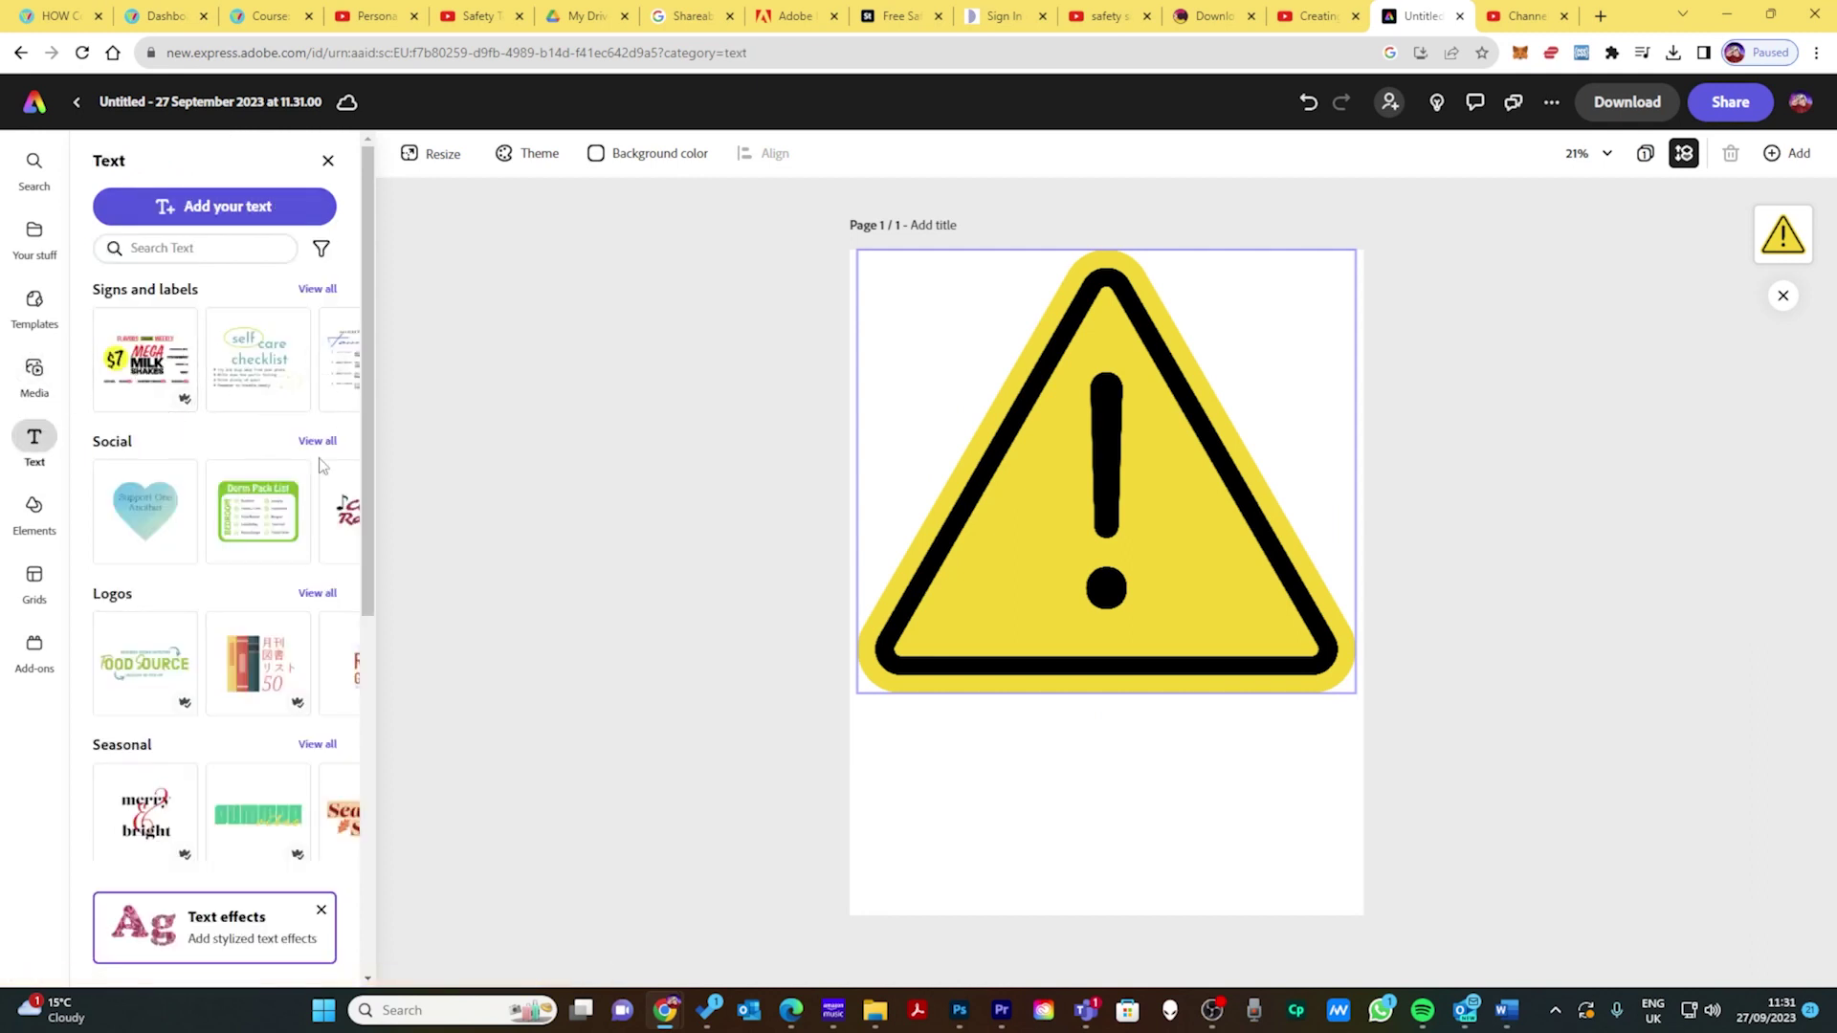
pyautogui.click(234, 210)
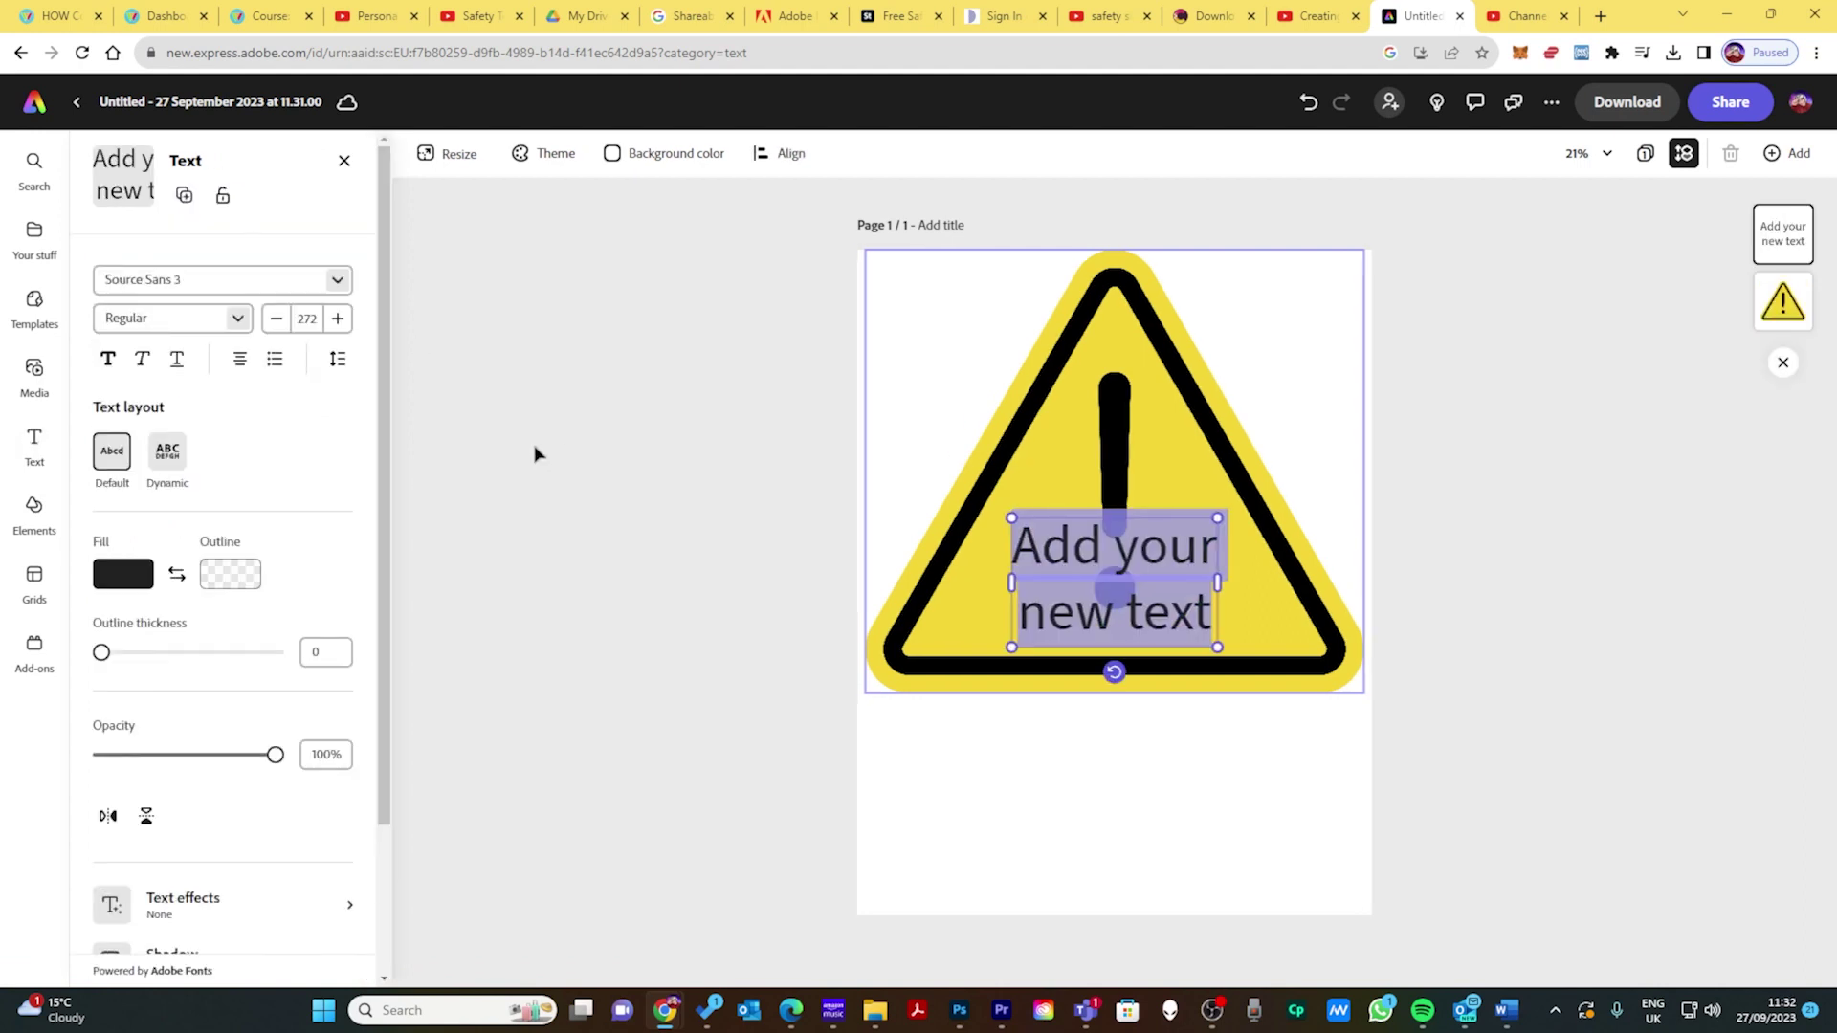
pyautogui.write('Warning')
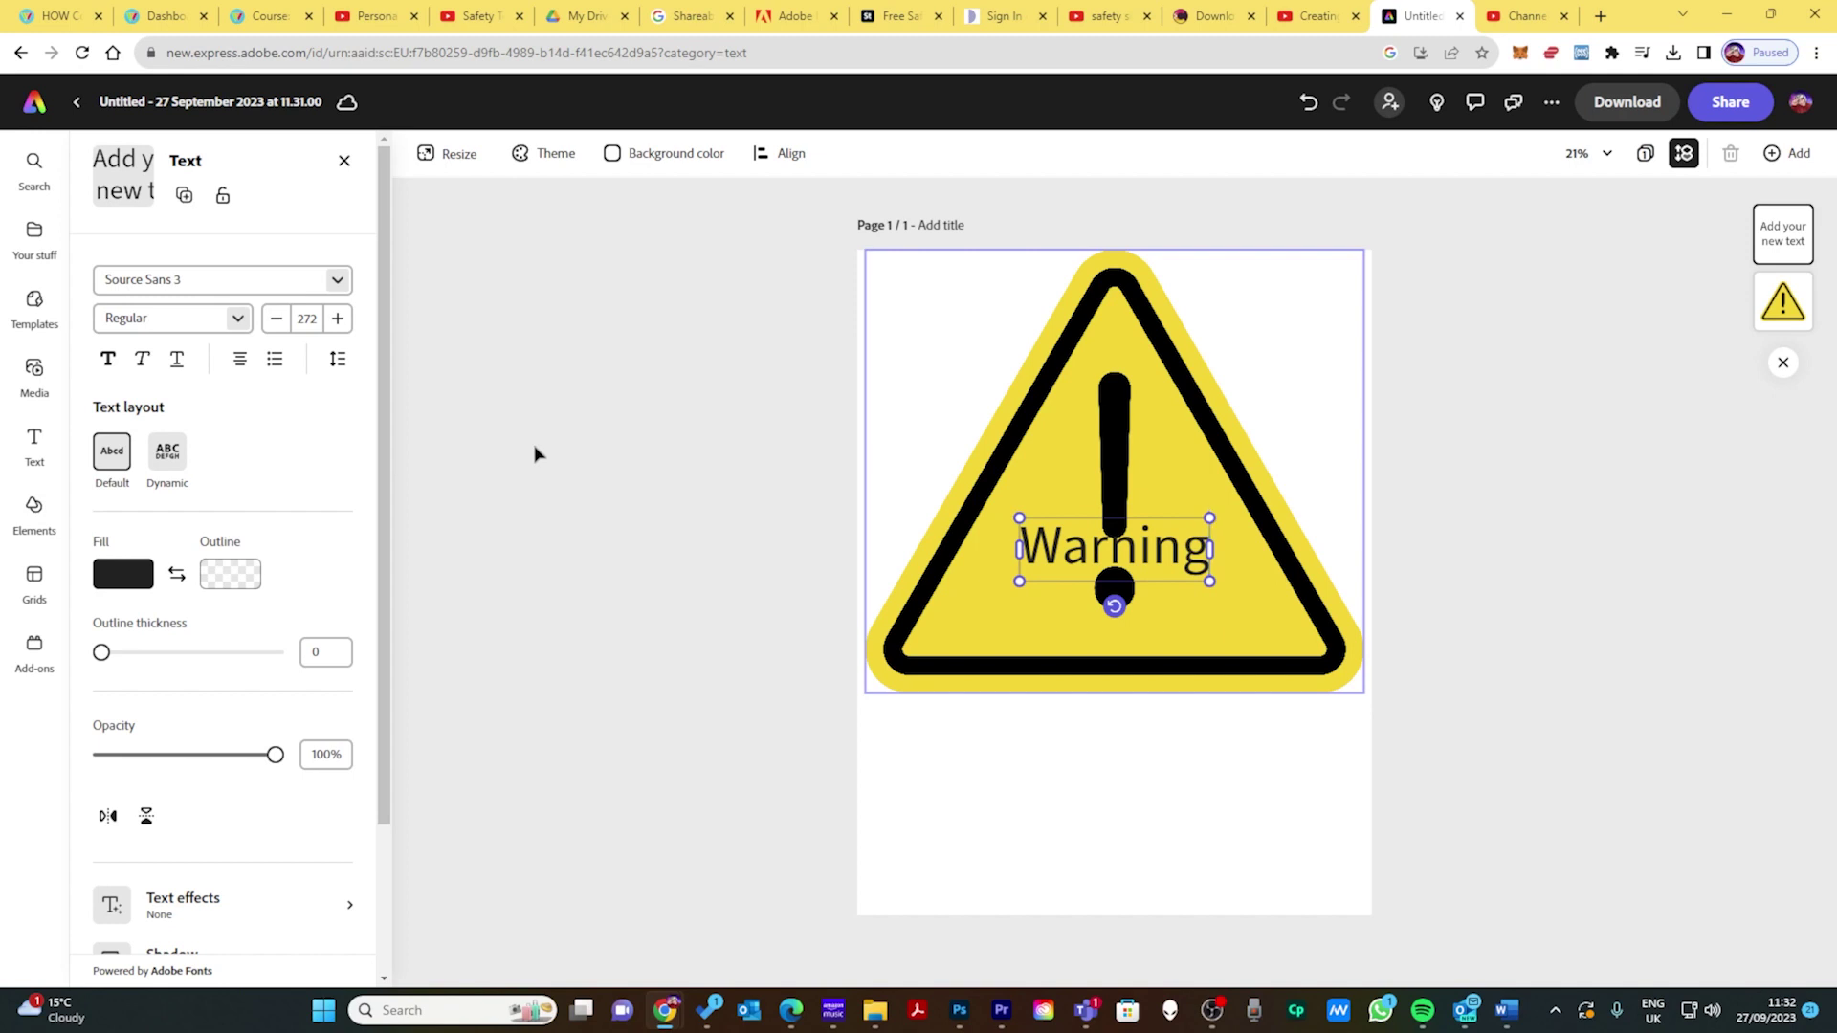
pyautogui.press('Return')
pyautogui.write('fire h')
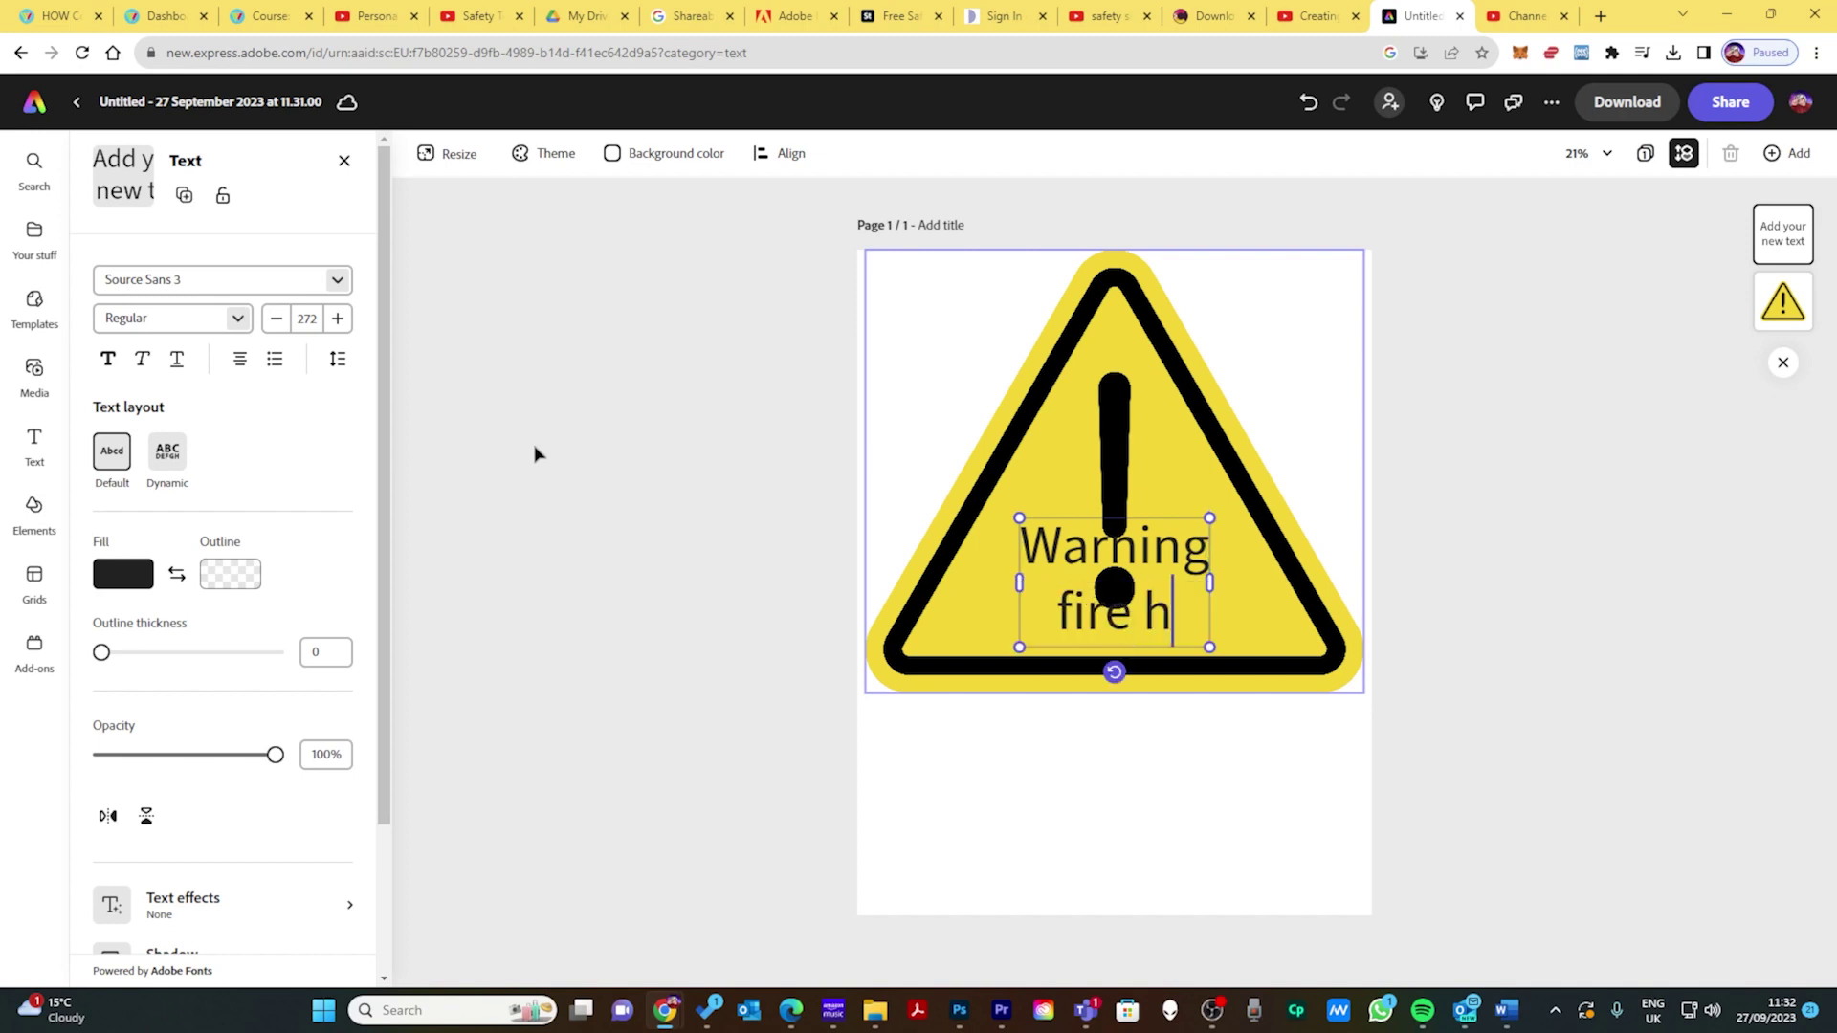
pyautogui.write('azard')
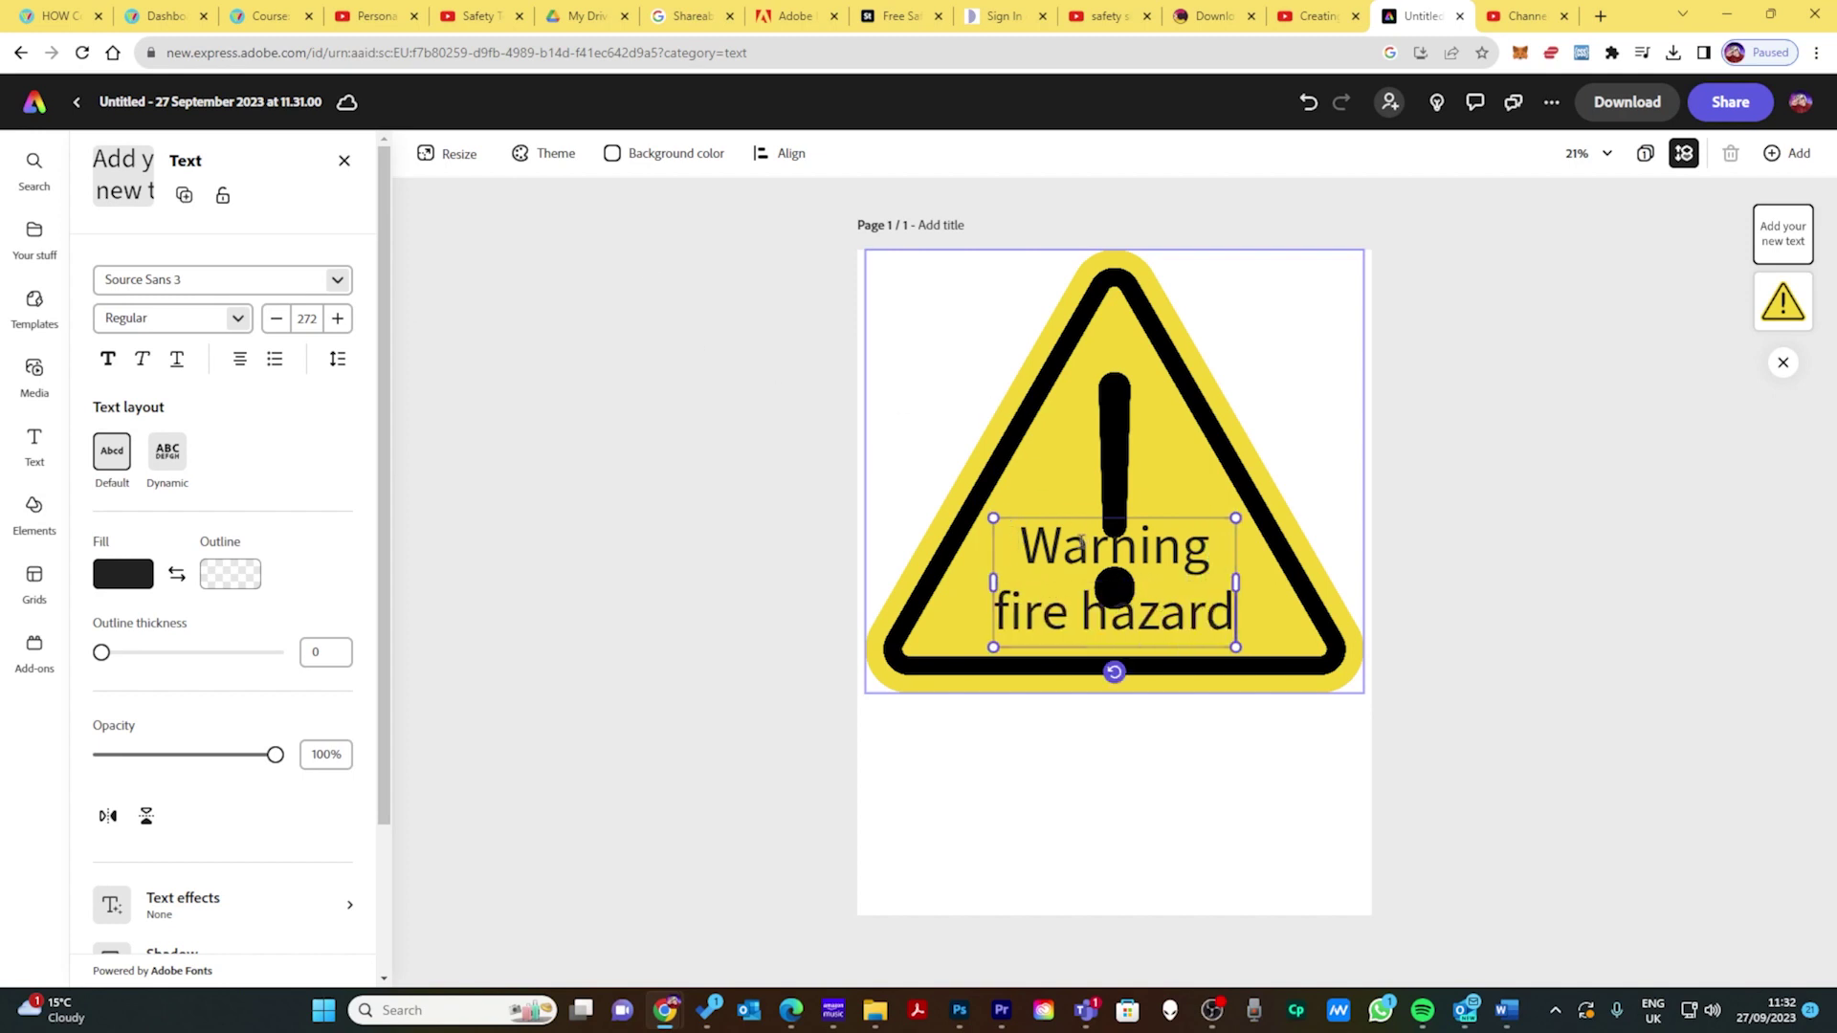
pyautogui.moveTo(1088, 518); pyautogui.dragTo(1143, 764)
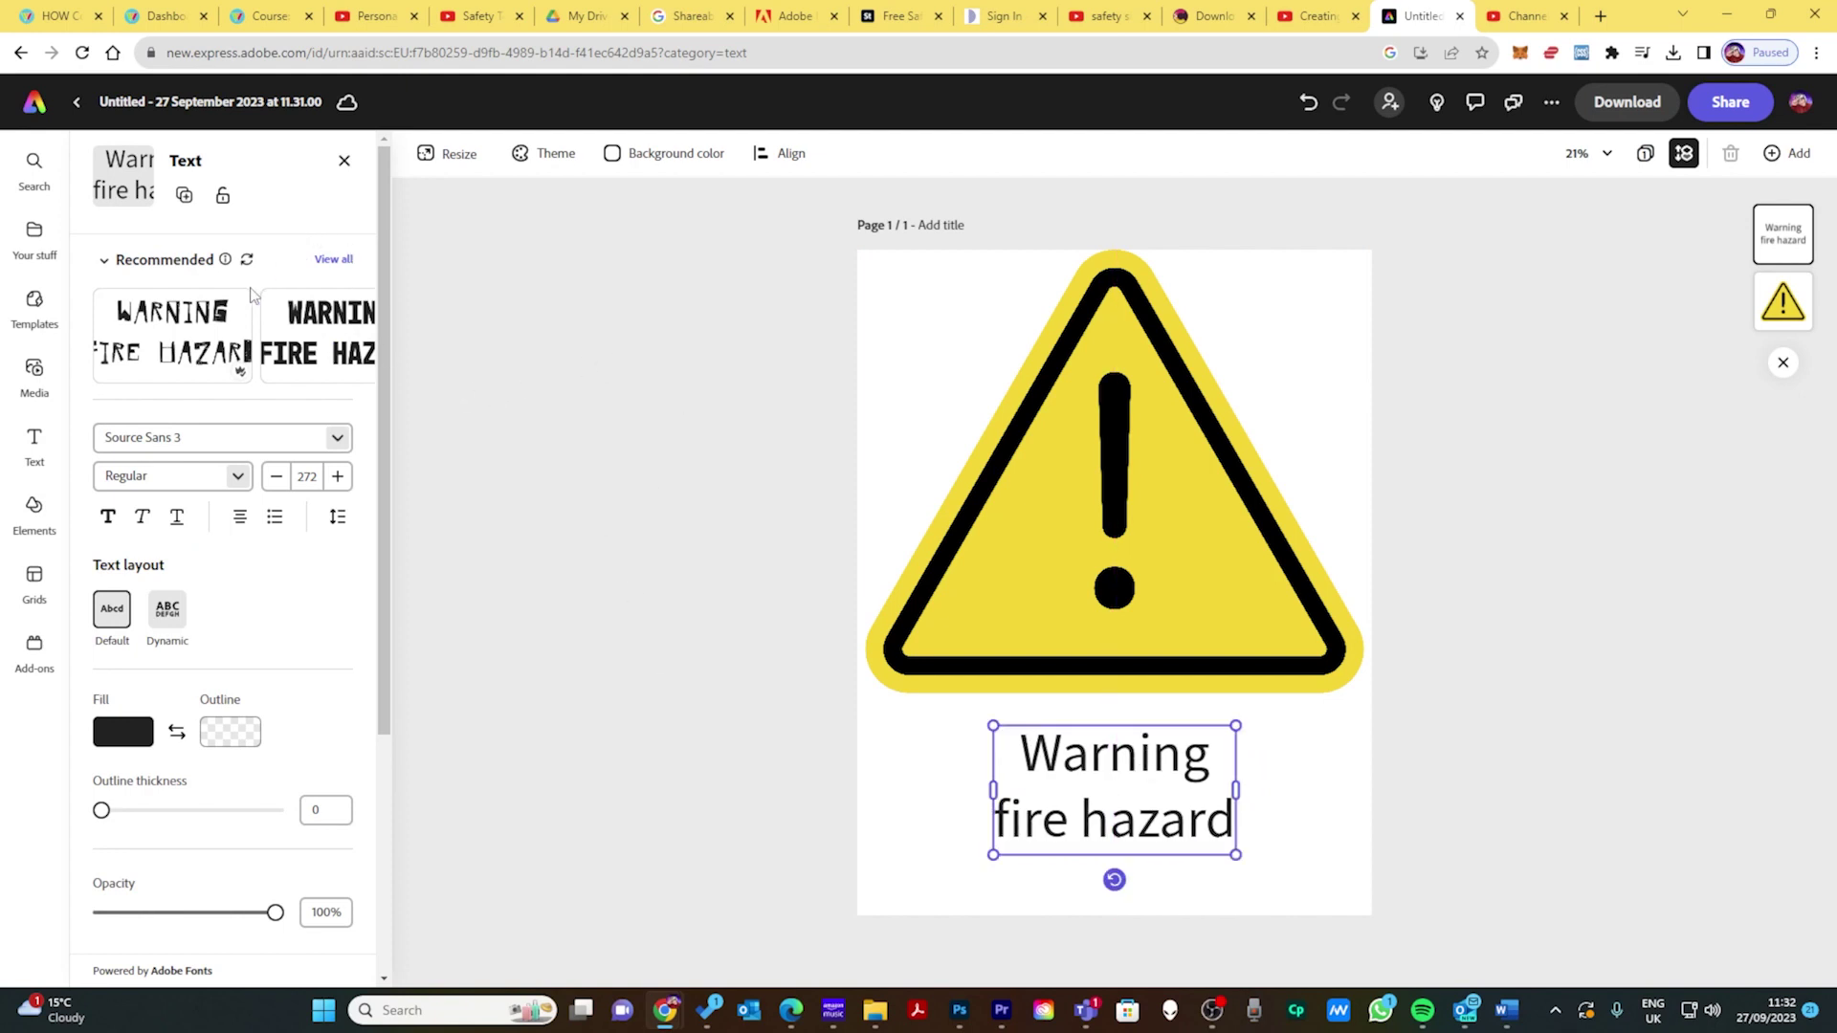
# - Style the text as Mono45 Headline Bold, enlarge it to size 431 and centre it under the triangle
pyautogui.click(342, 337)
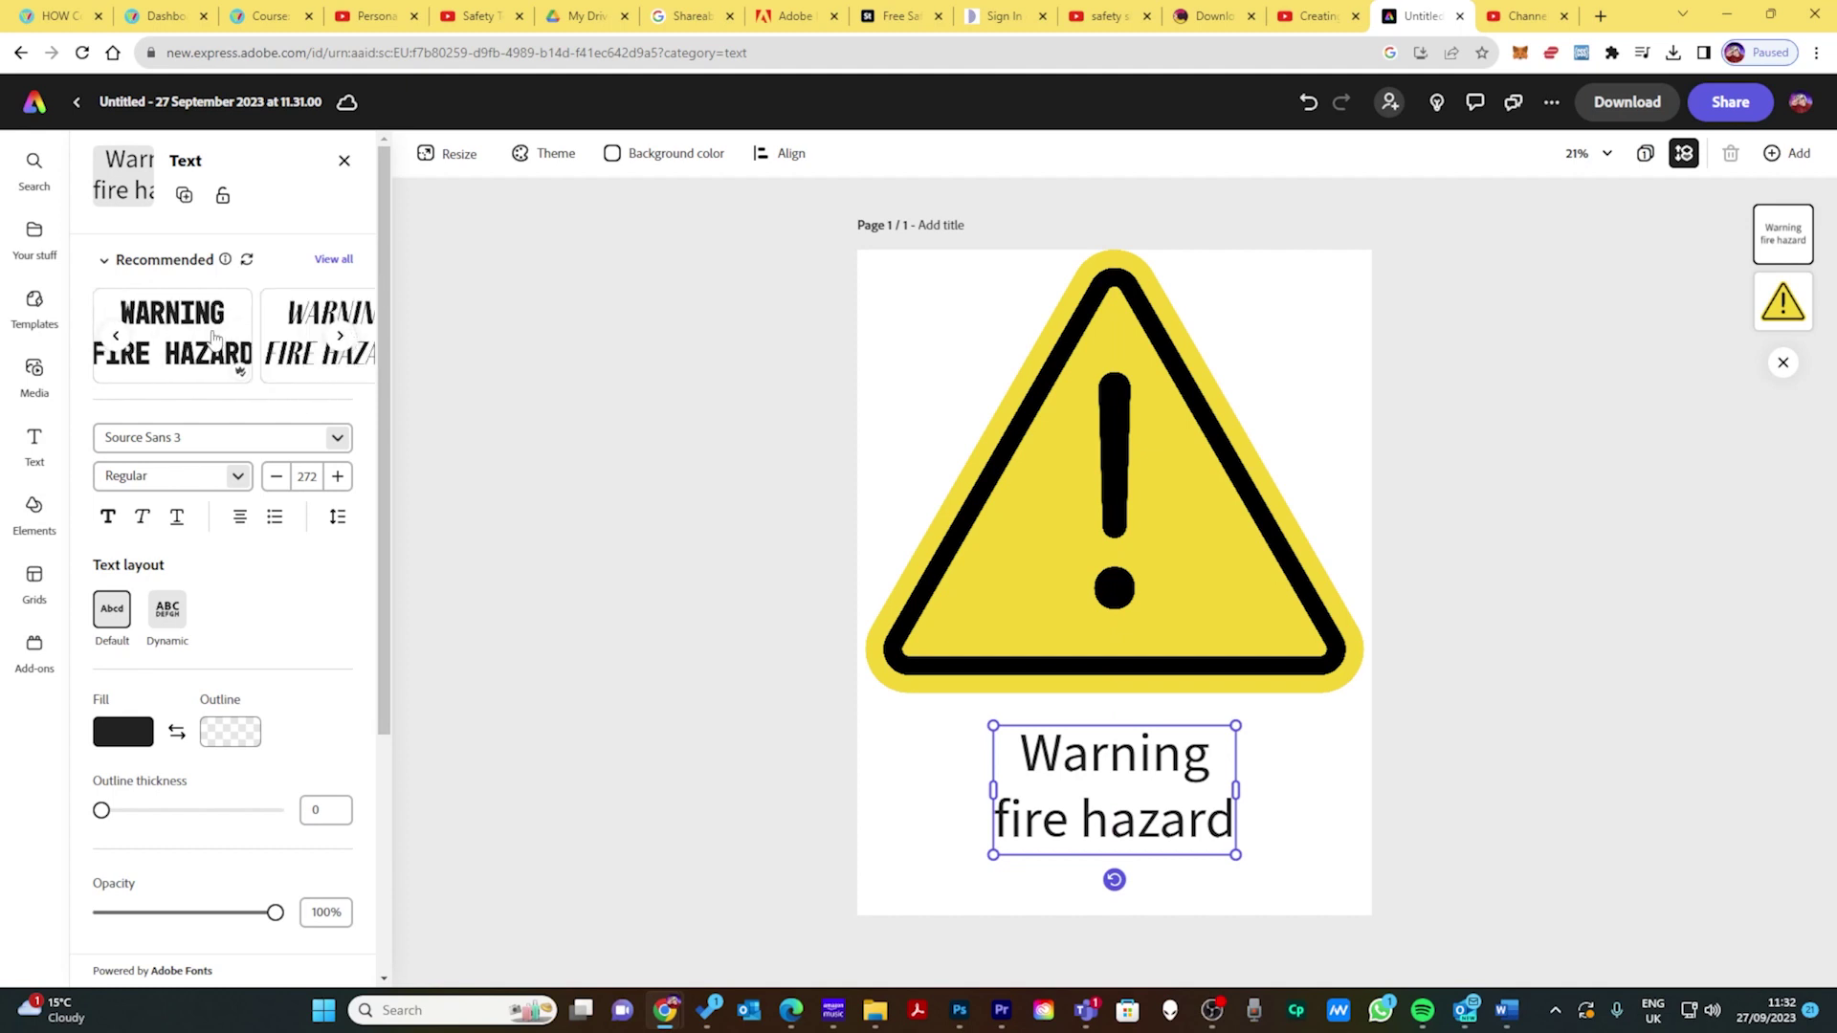
pyautogui.click(214, 337)
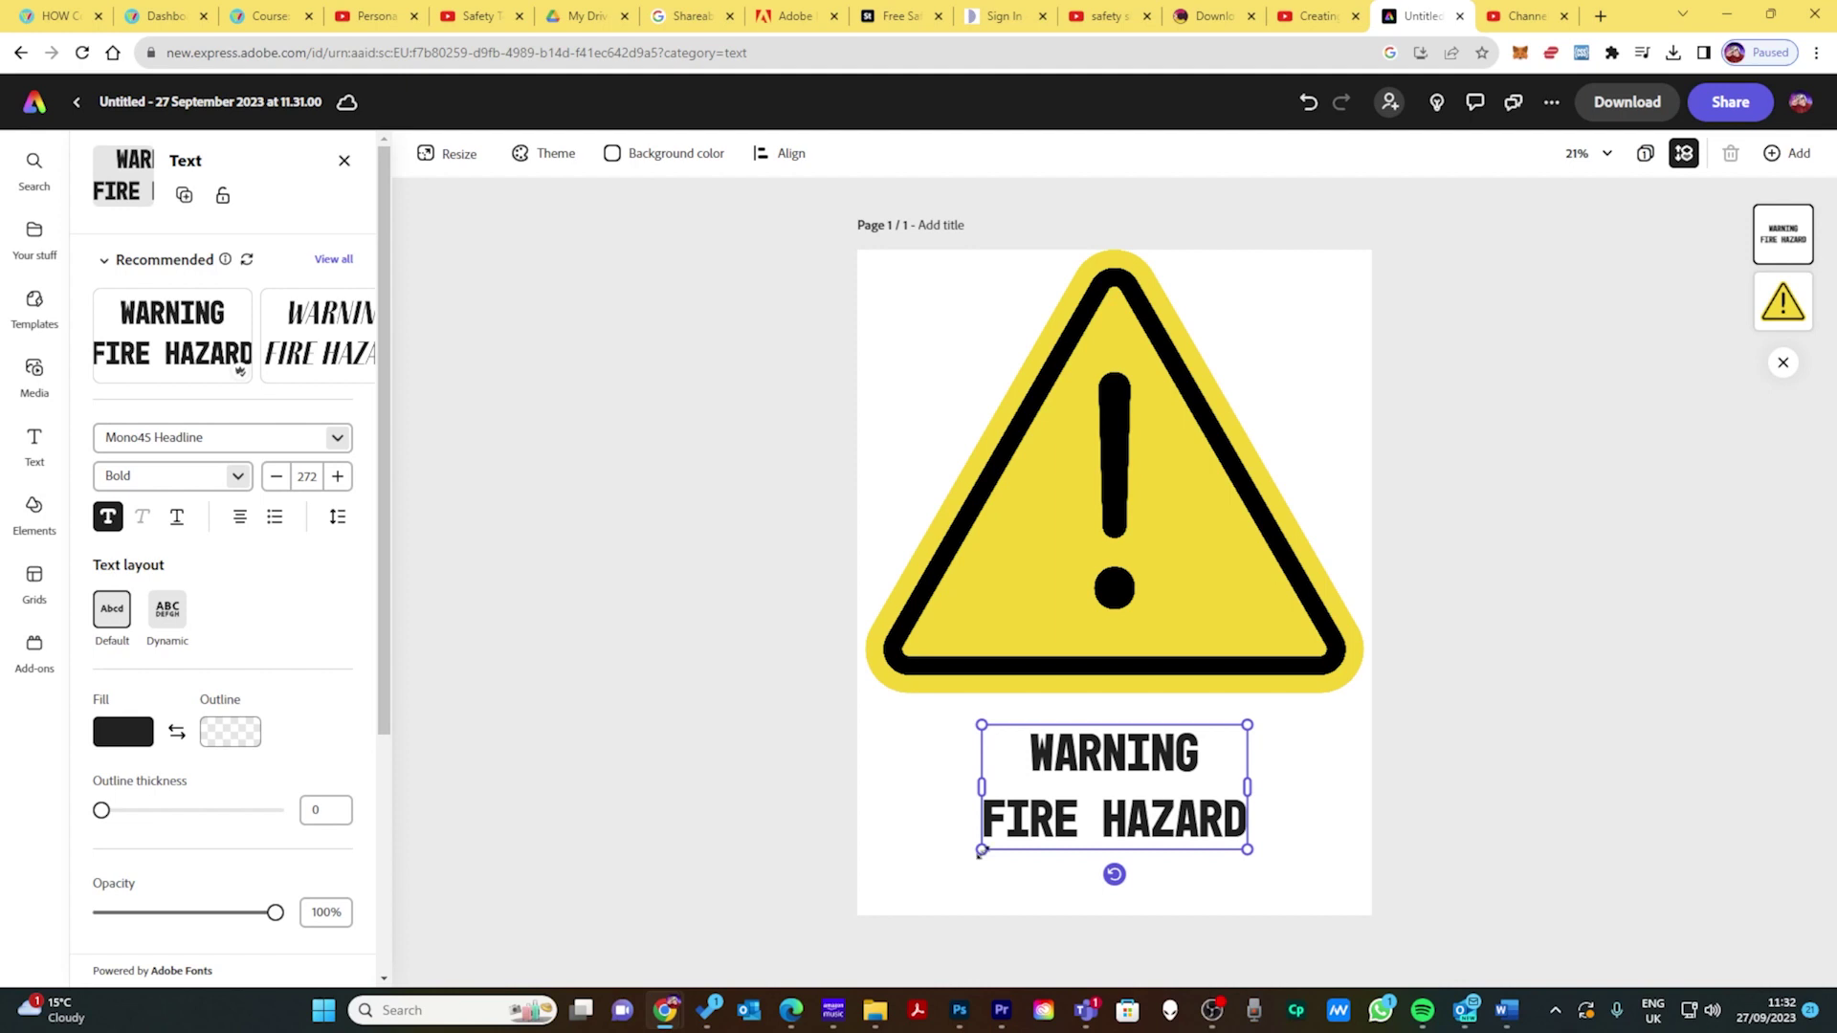
pyautogui.moveTo(975, 855); pyautogui.dragTo(886, 899)
pyautogui.moveTo(1247, 893); pyautogui.dragTo(1324, 903)
pyautogui.moveTo(1146, 802); pyautogui.dragTo(1163, 795)
pyautogui.click(1423, 629)
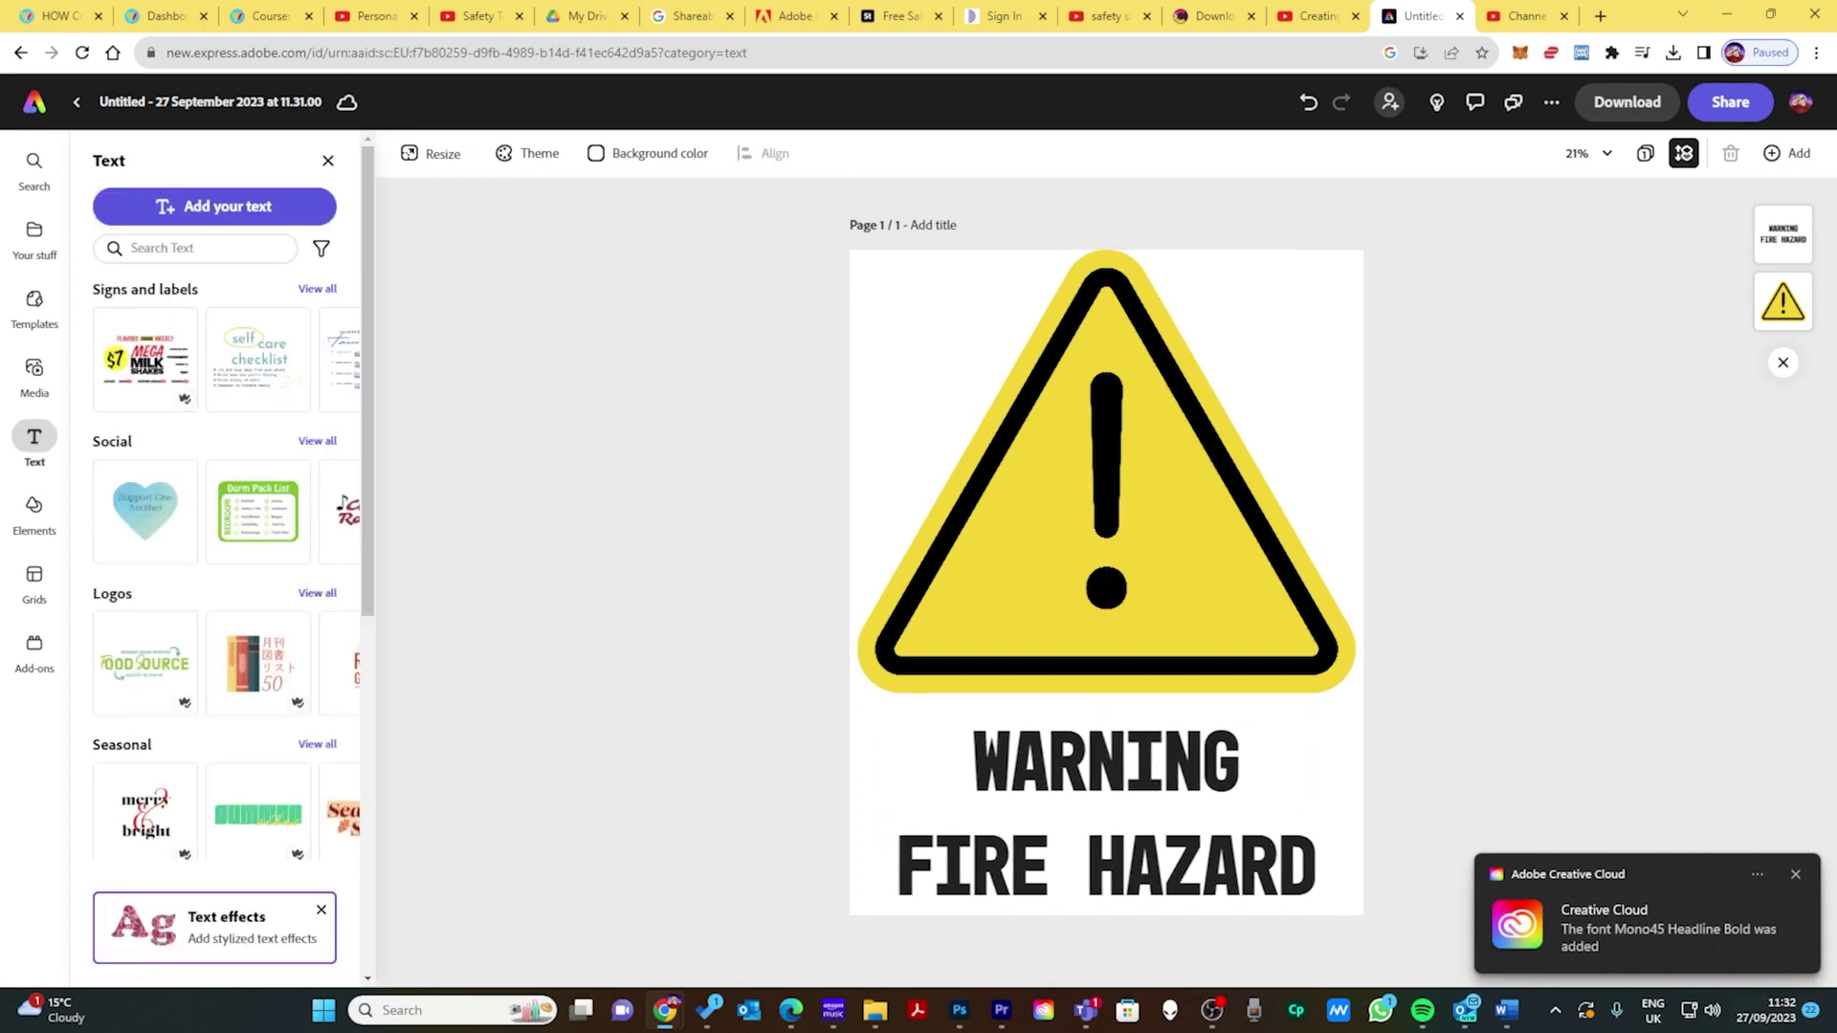
pyautogui.click(1795, 875)
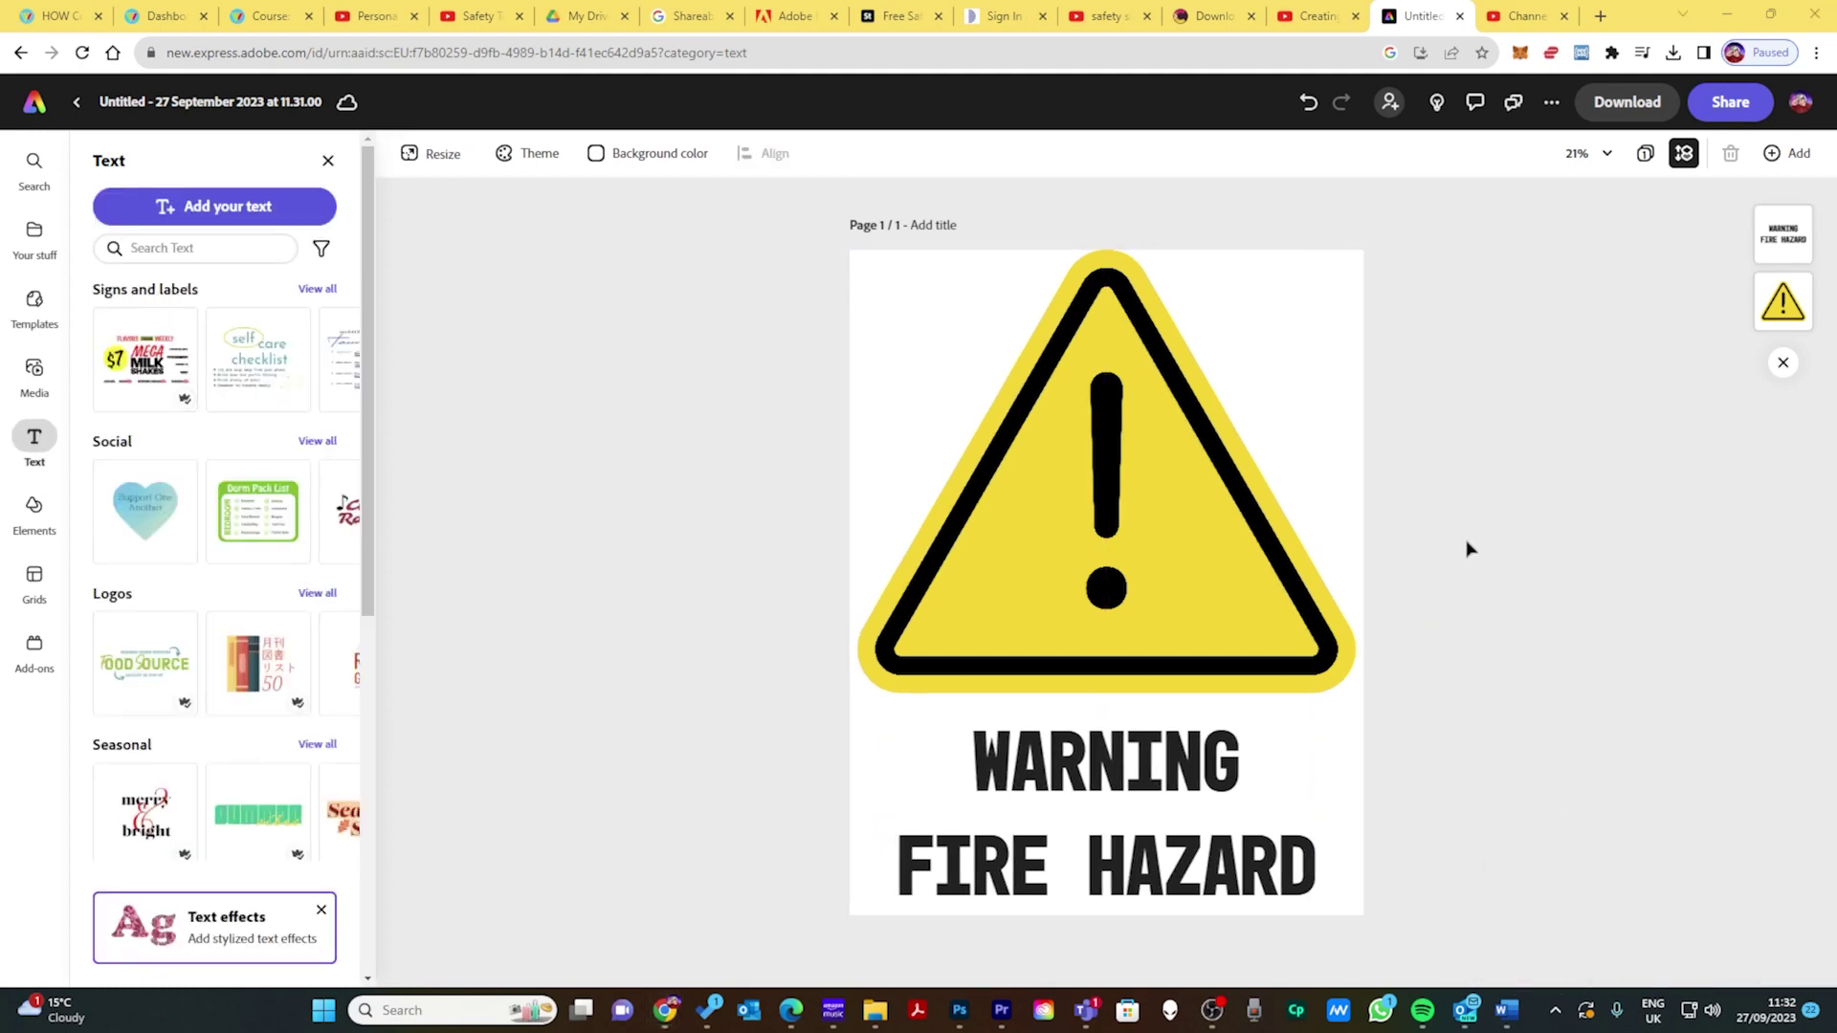
pyautogui.click(953, 500)
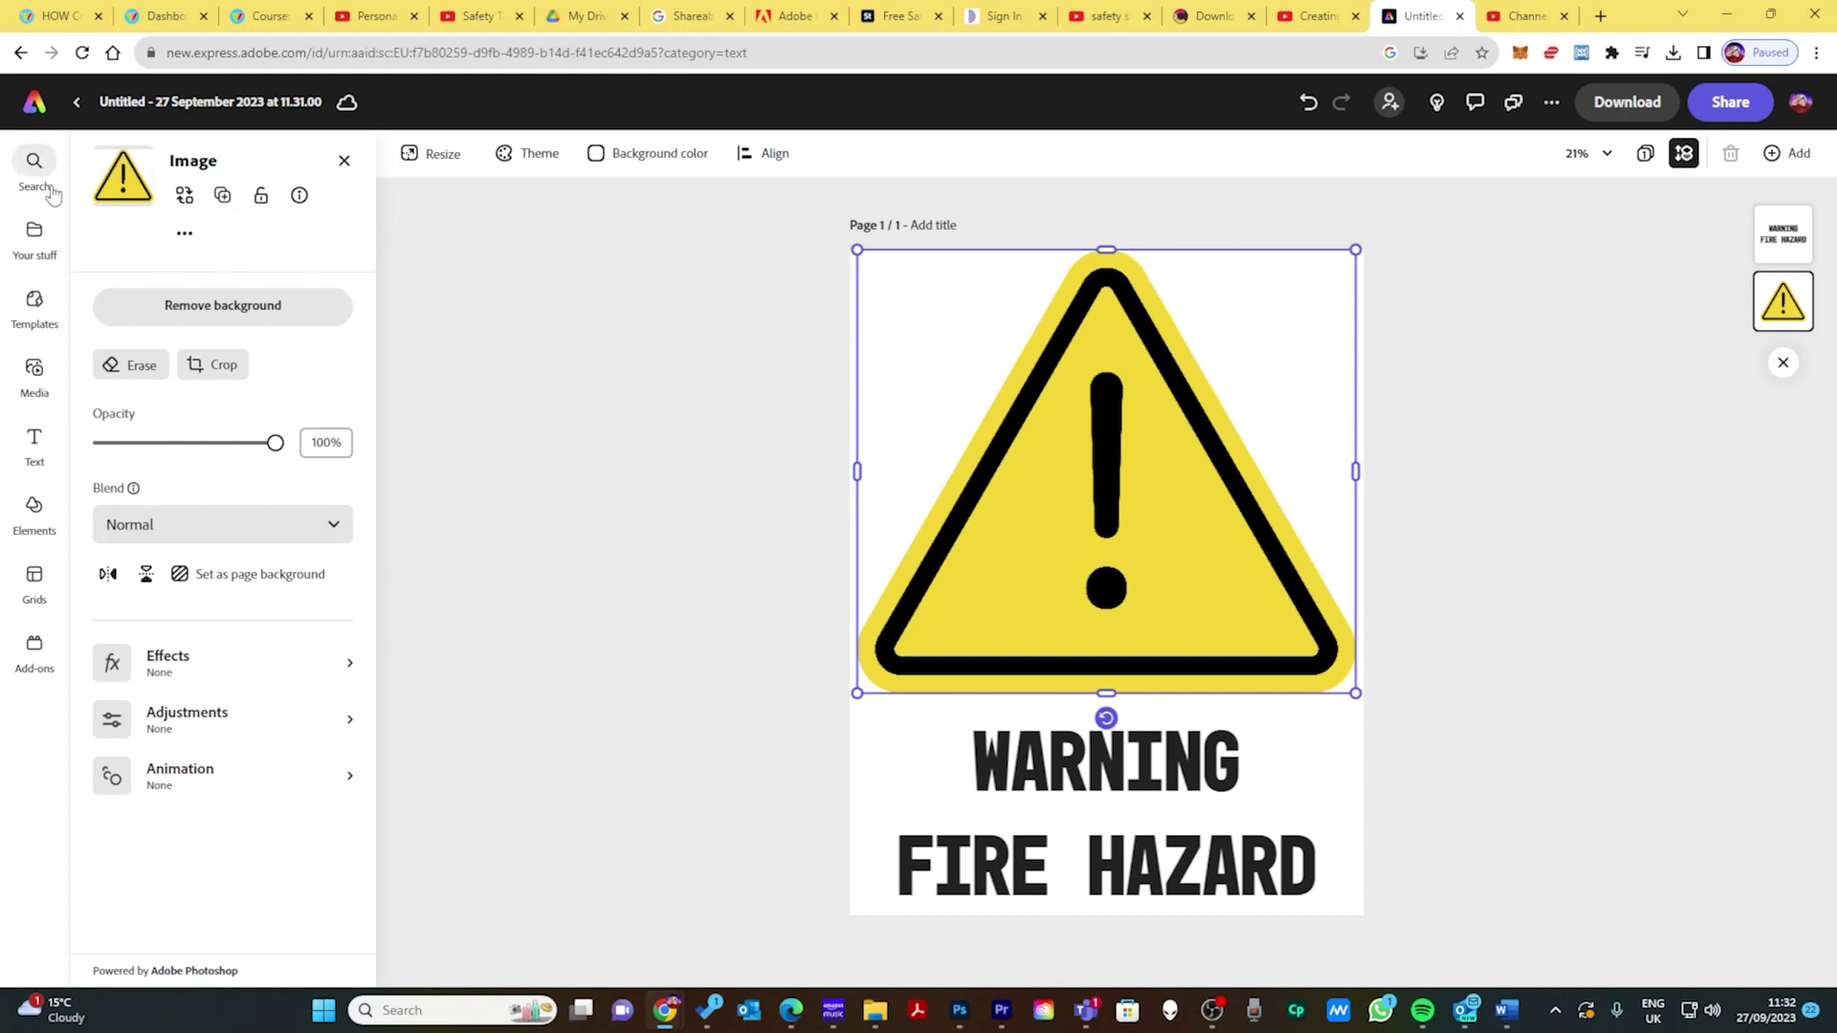
pyautogui.click(22, 378)
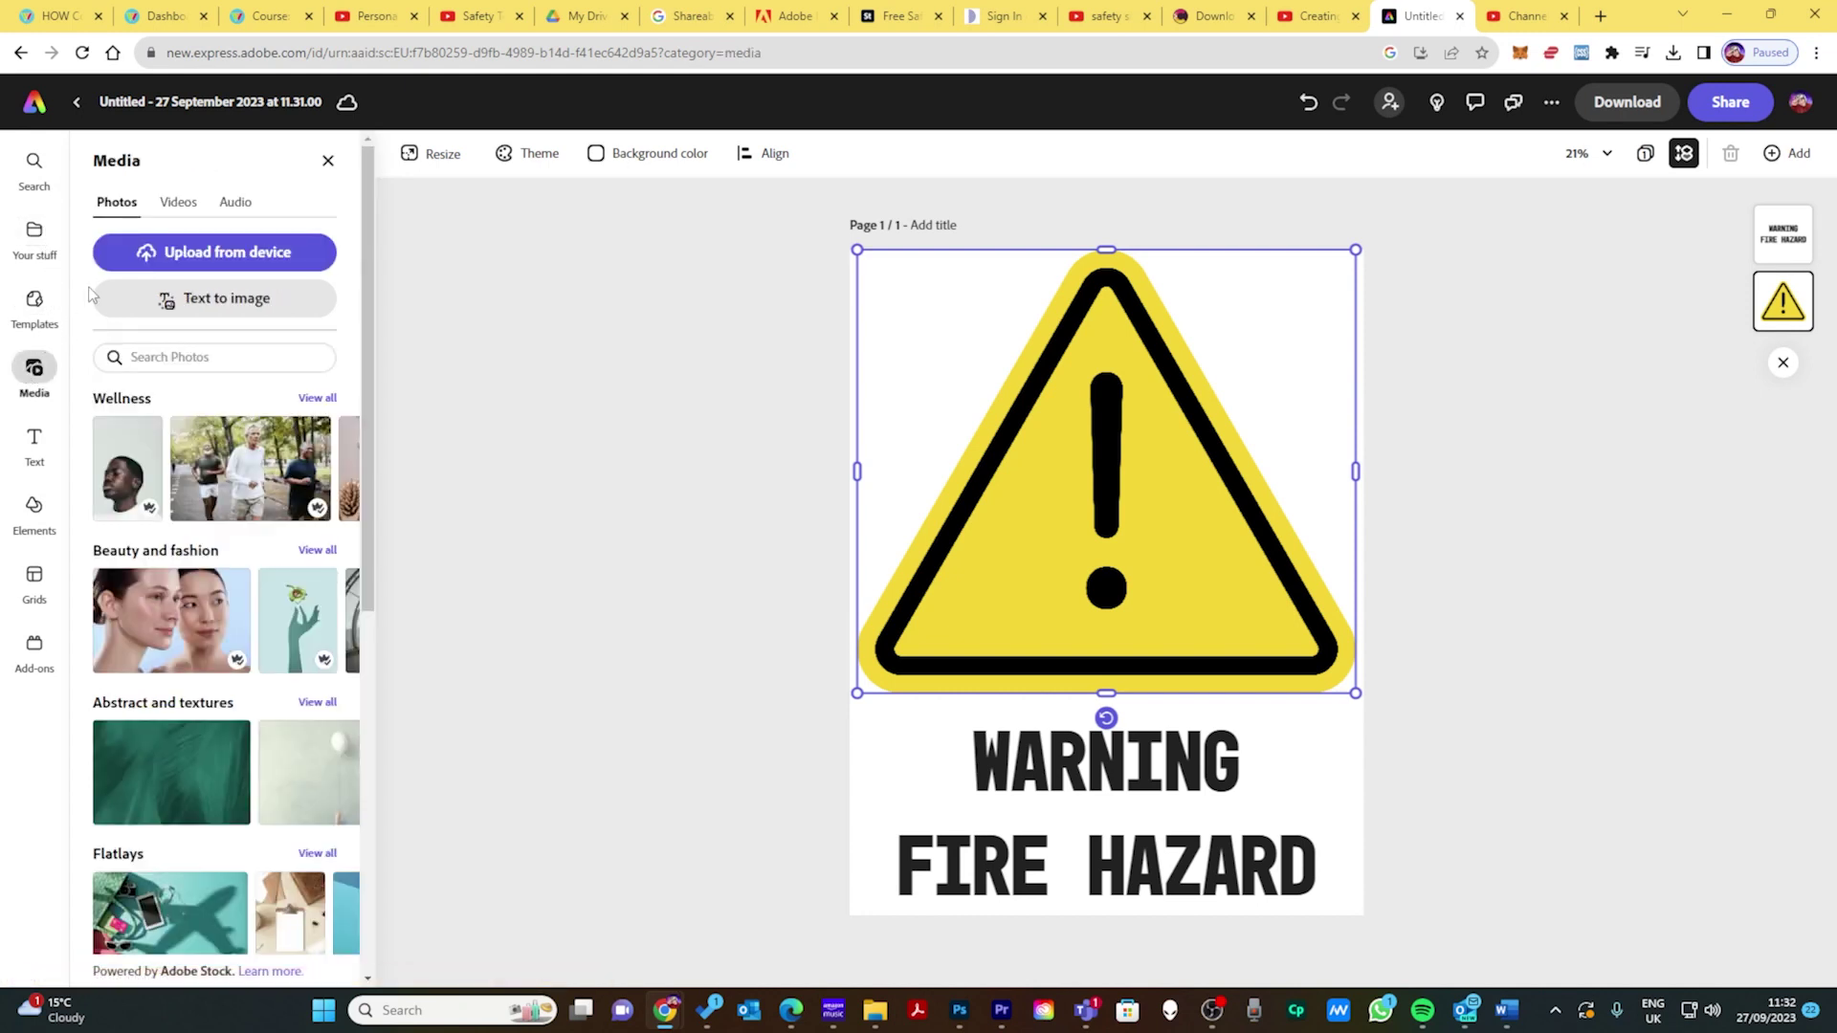
pyautogui.click(156, 354)
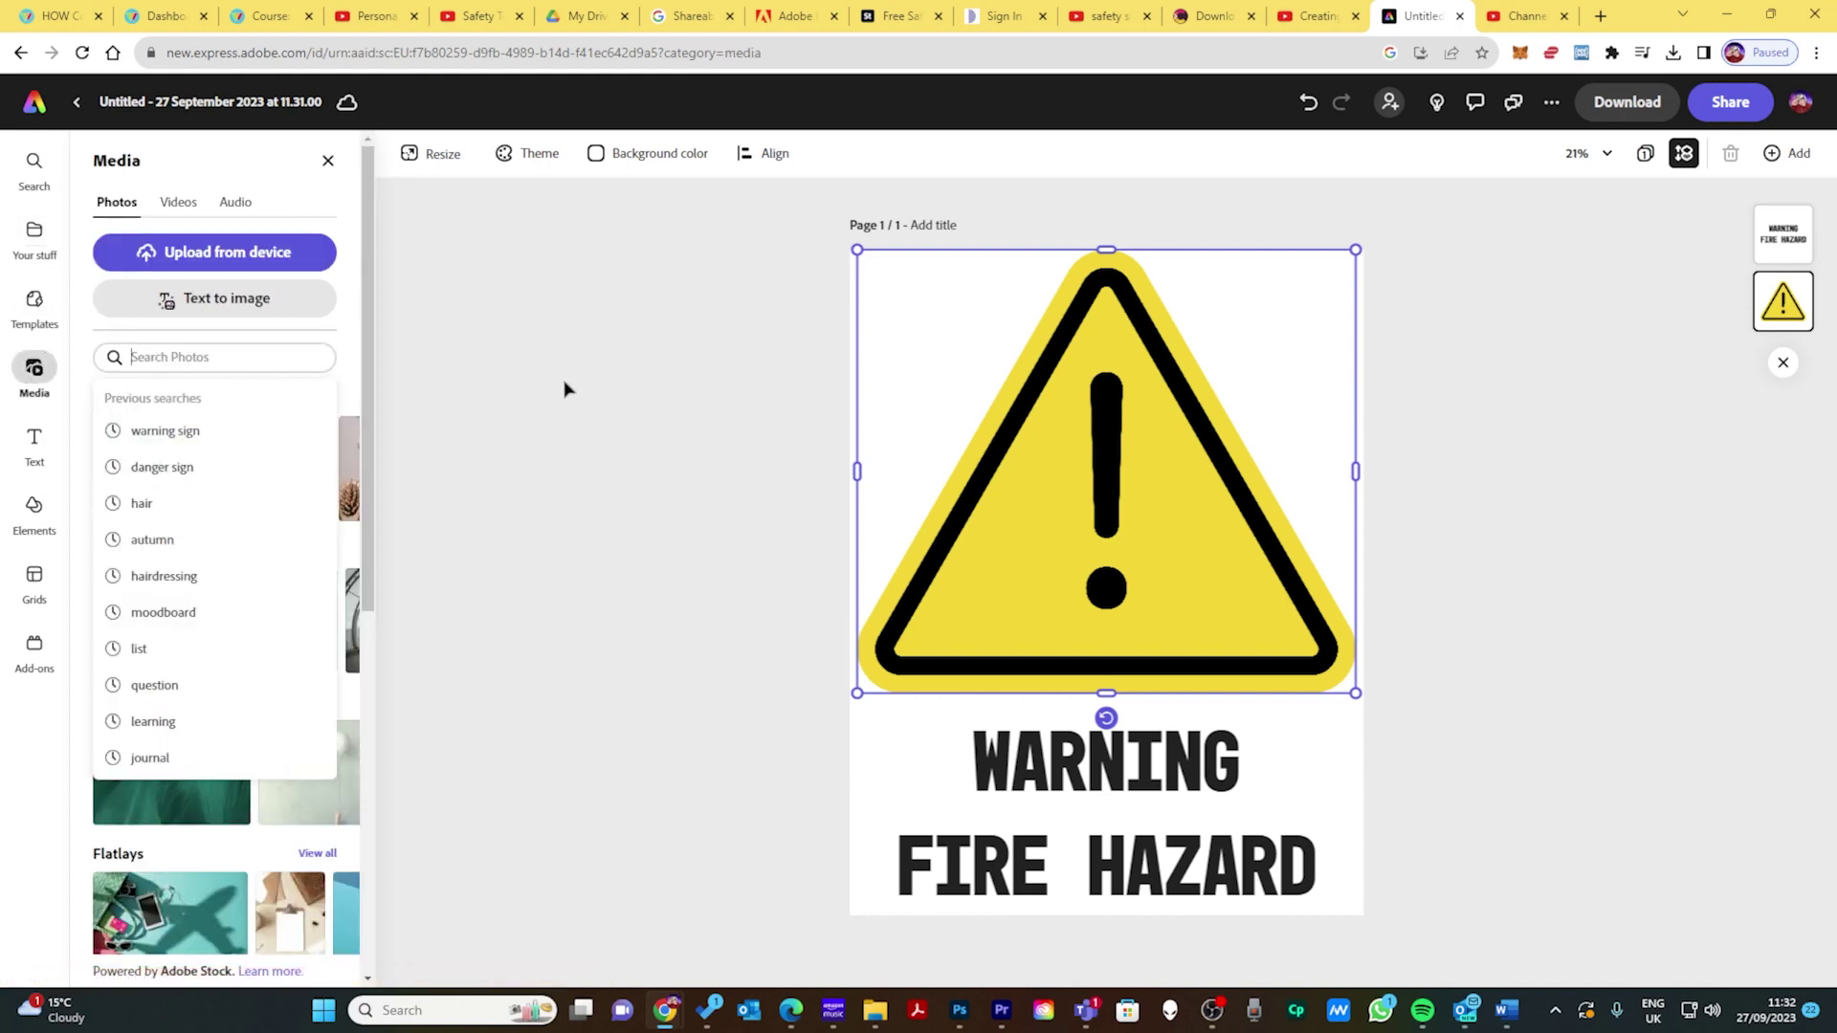
pyautogui.click(681, 292)
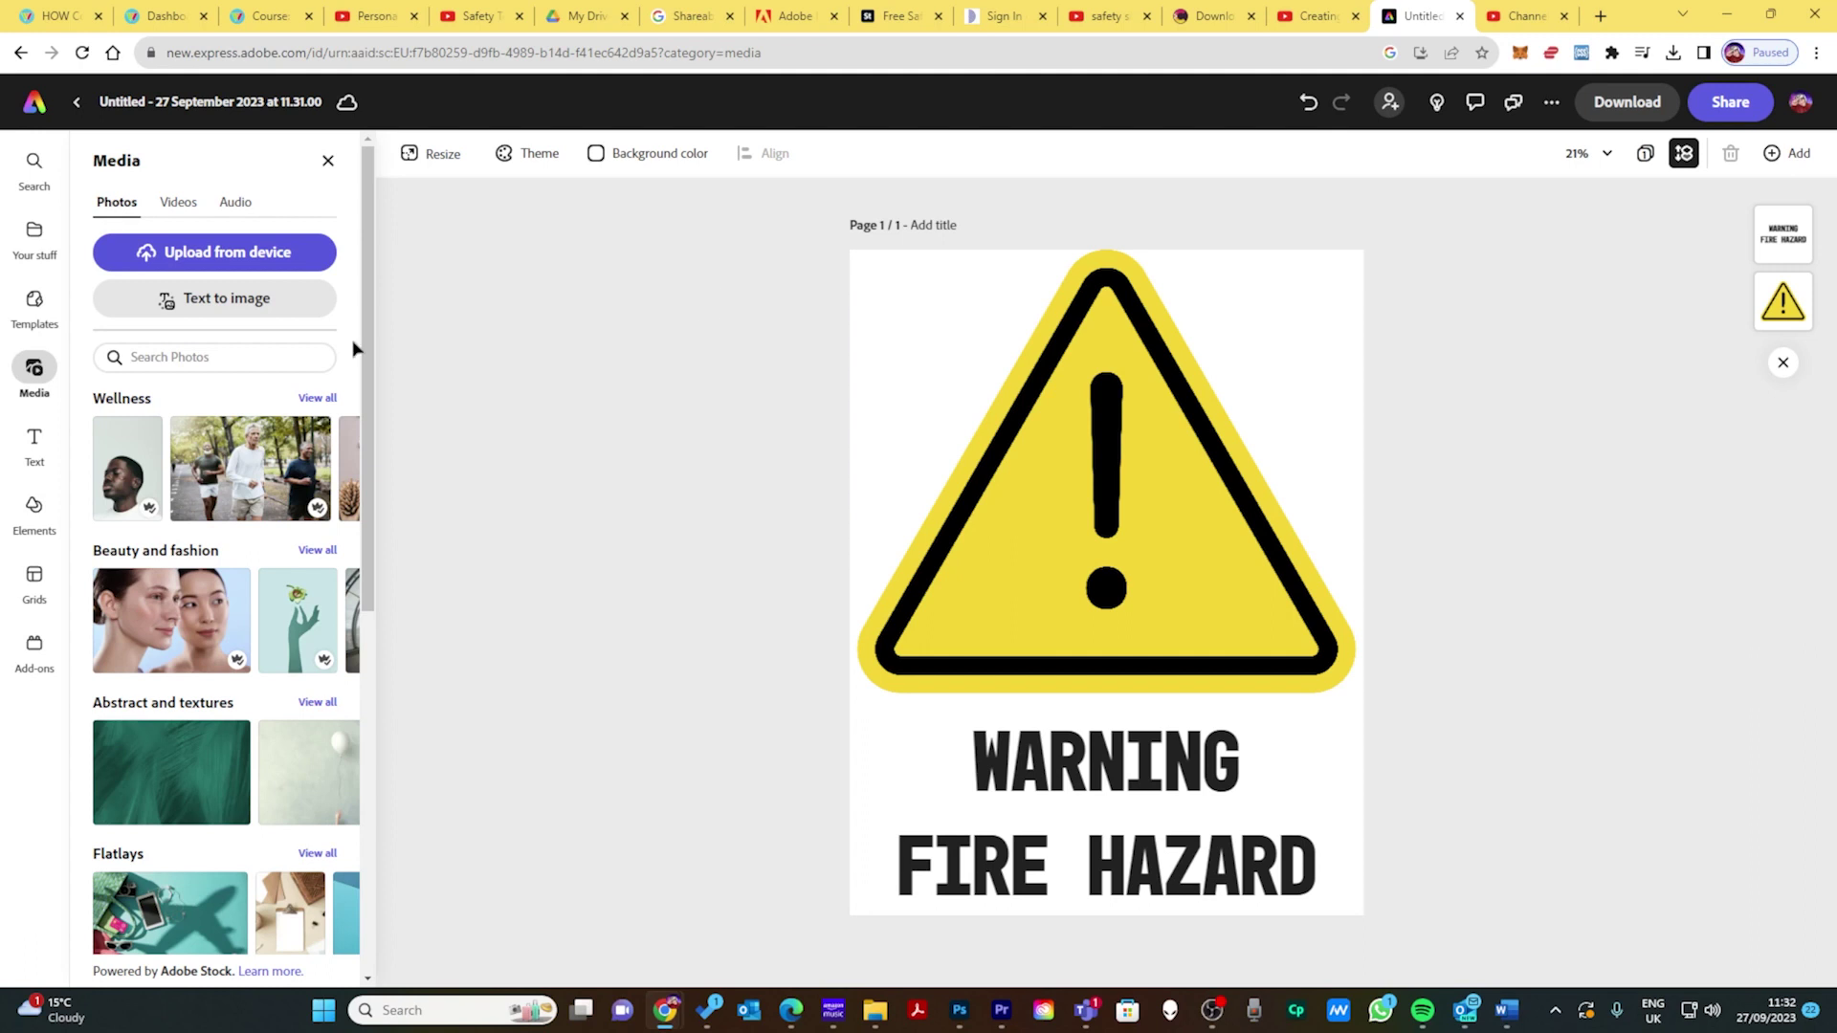
pyautogui.click(179, 356)
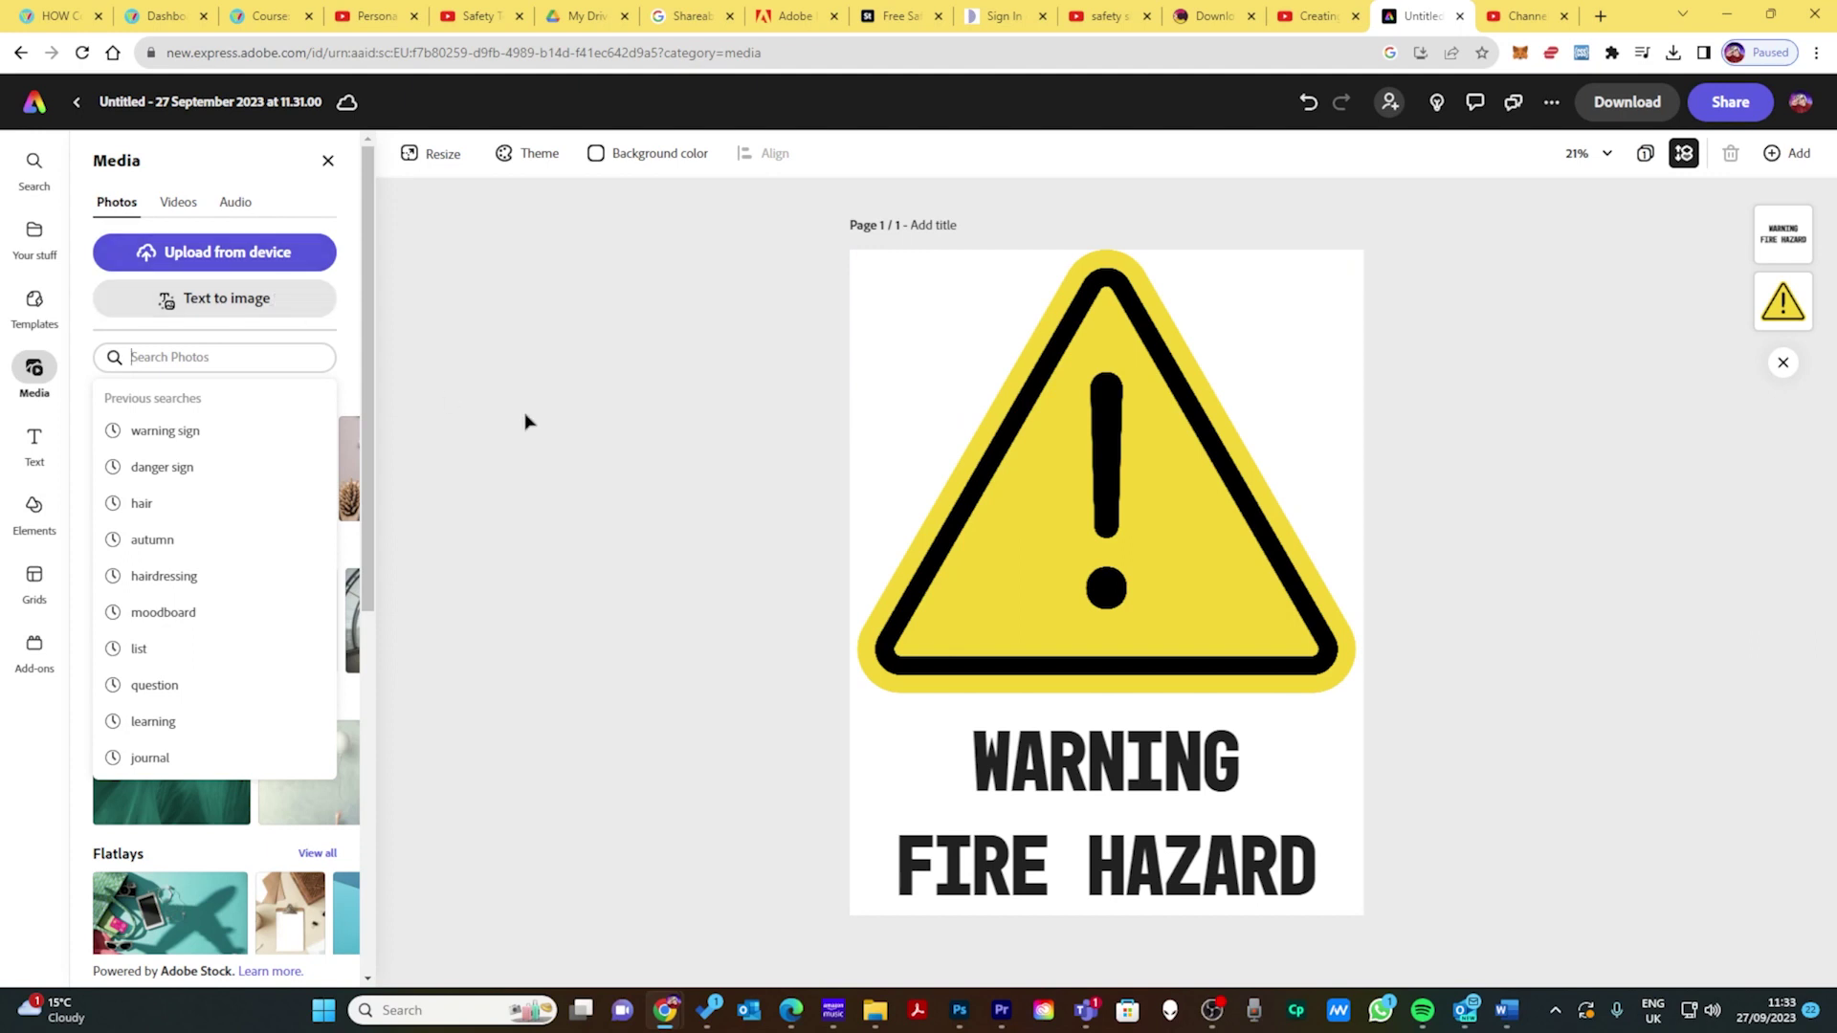
# - Undo the last two text changes, then redo the text enlargement
pyautogui.click(1310, 102)
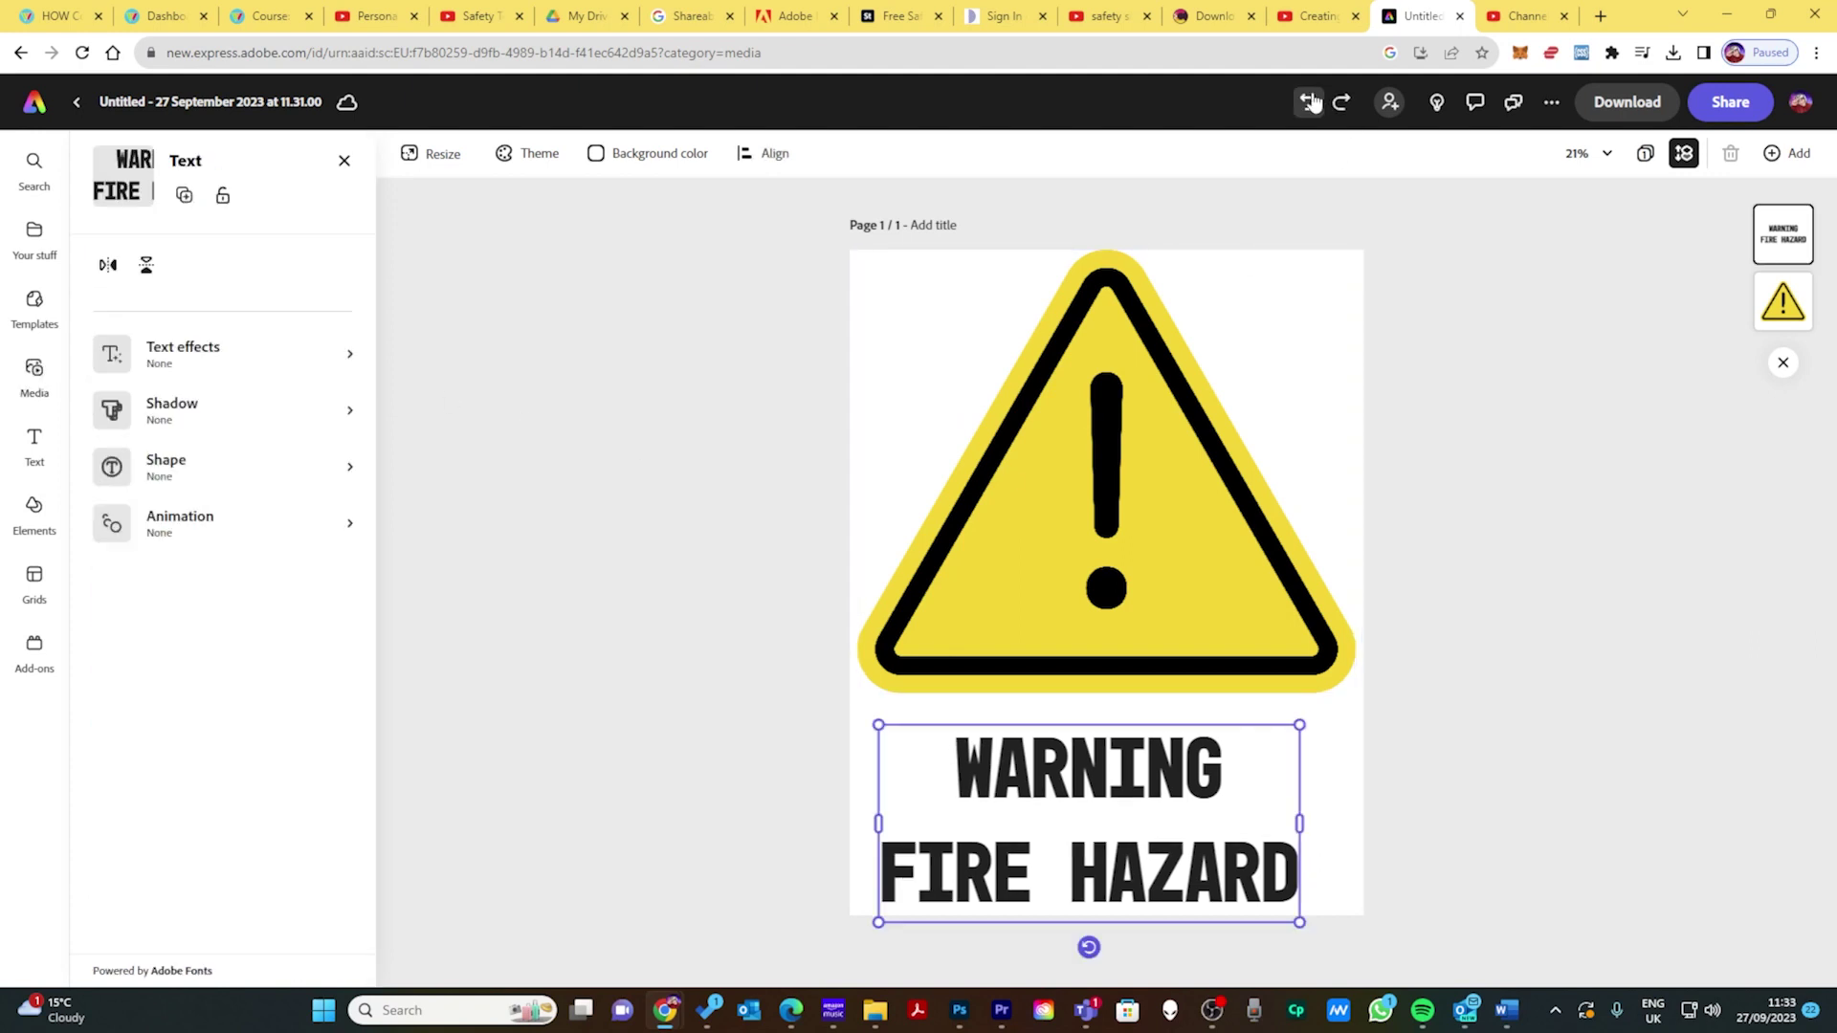
pyautogui.click(1310, 101)
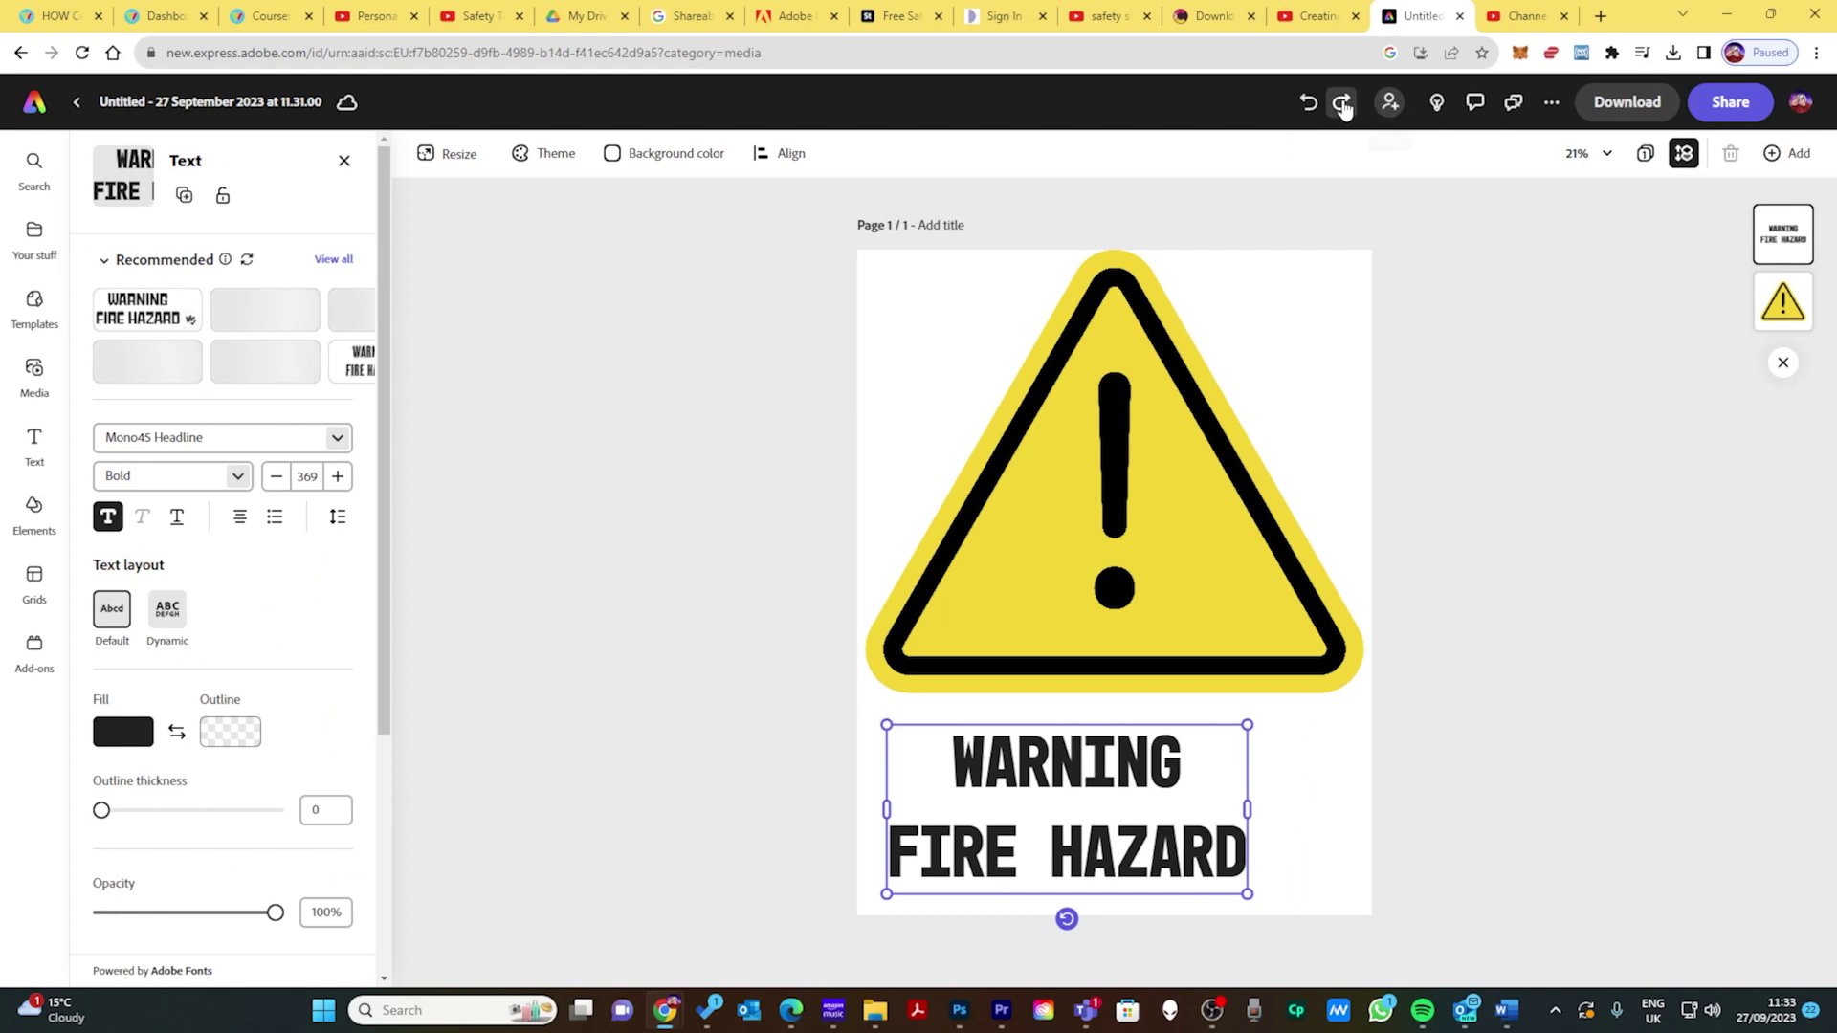
pyautogui.click(1342, 104)
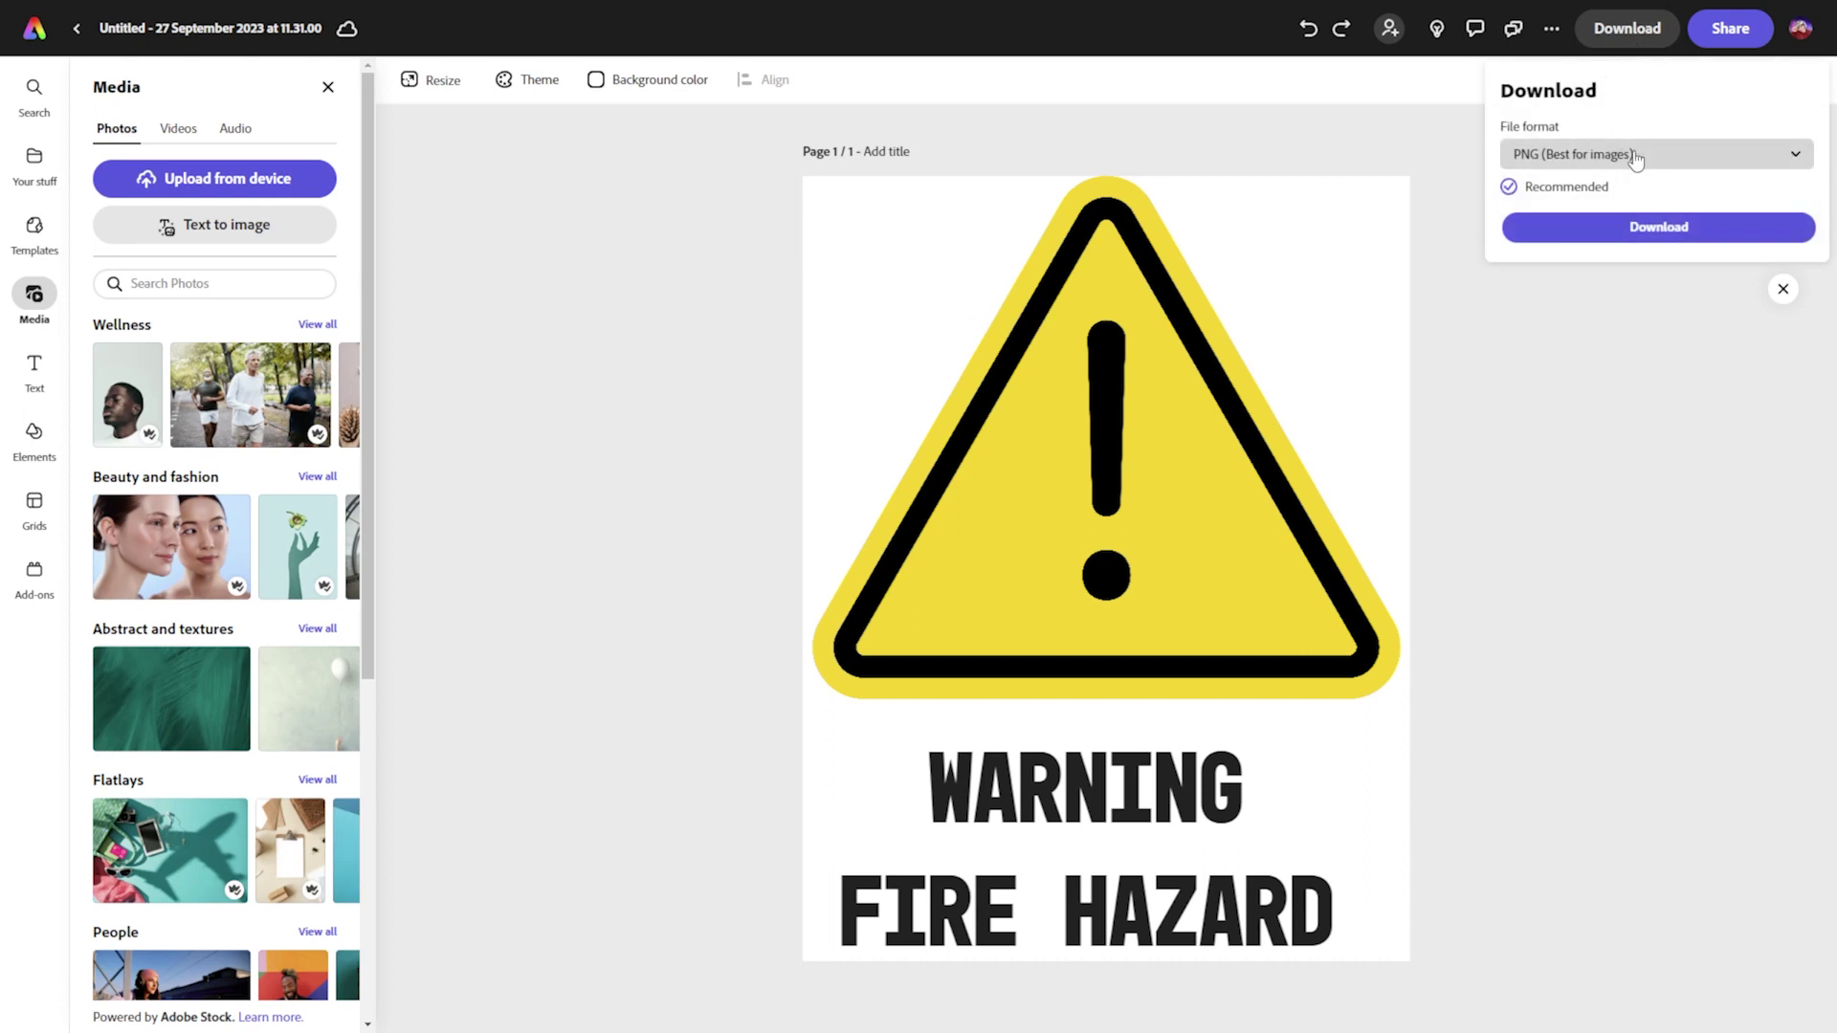
# - Start the PNG download, choose the Downloads folder, then cancel the save
pyautogui.click(1656, 231)
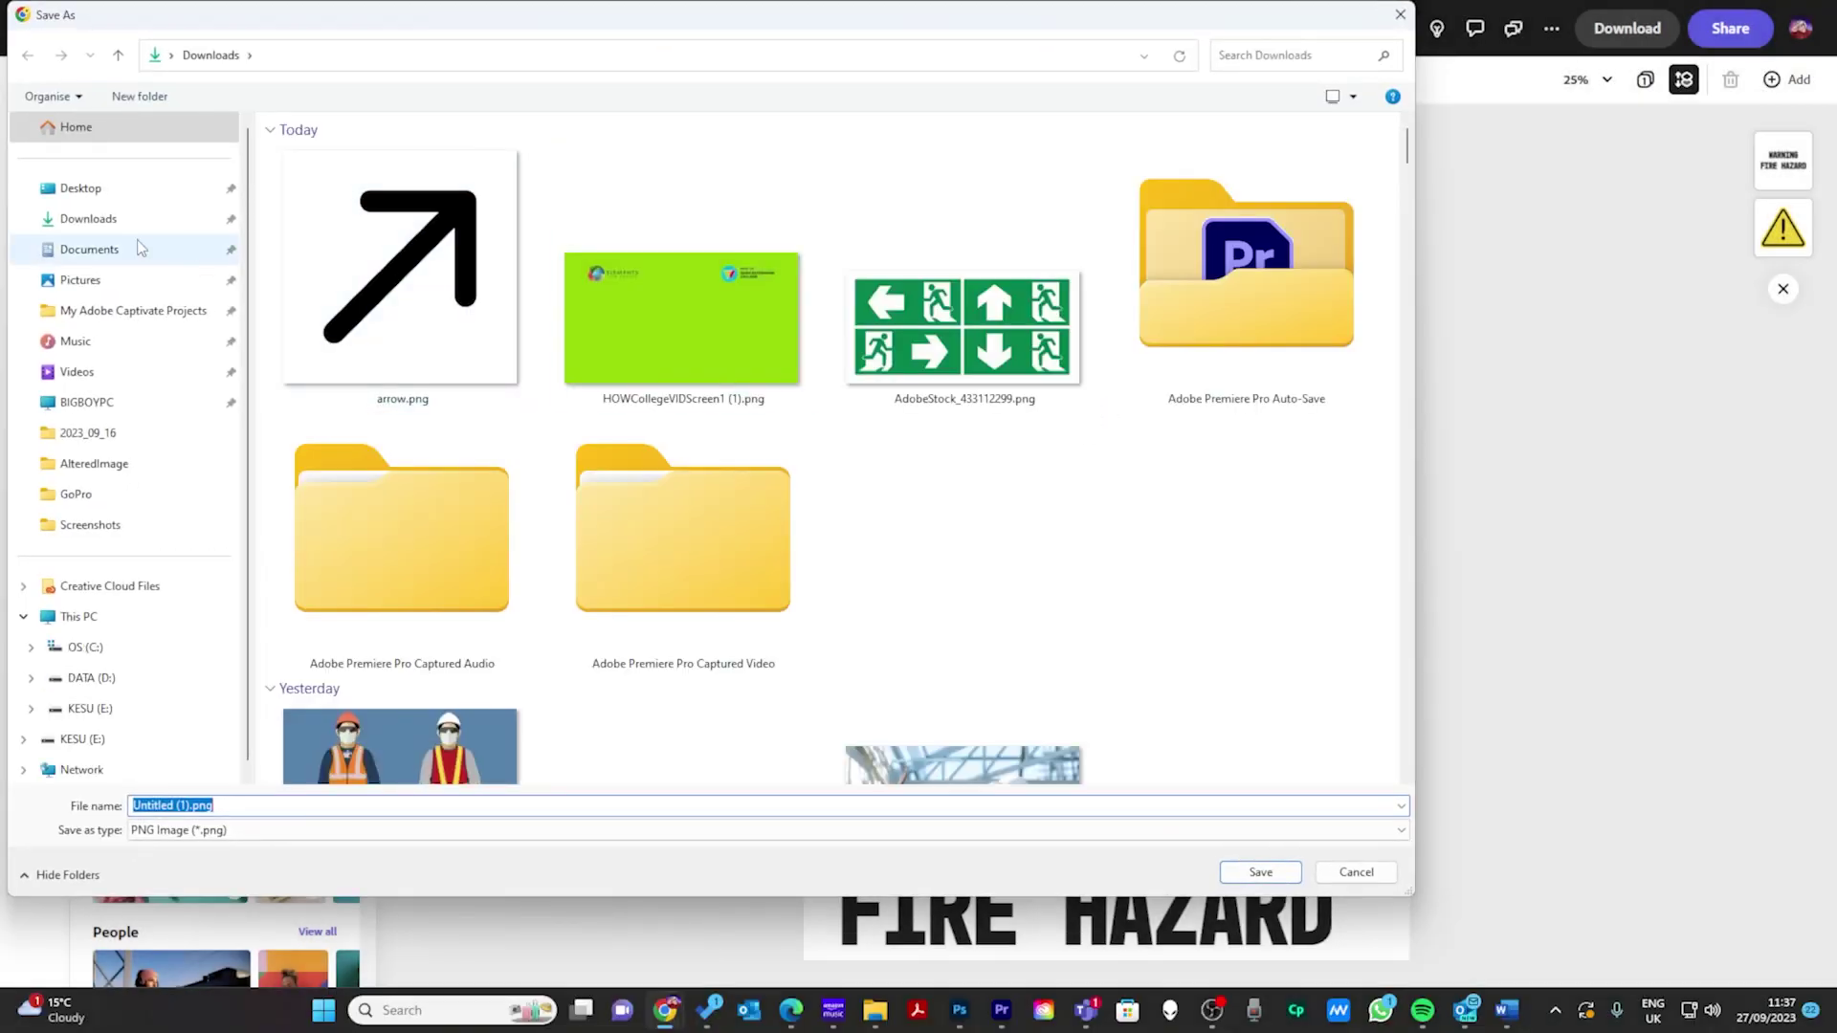
pyautogui.click(132, 222)
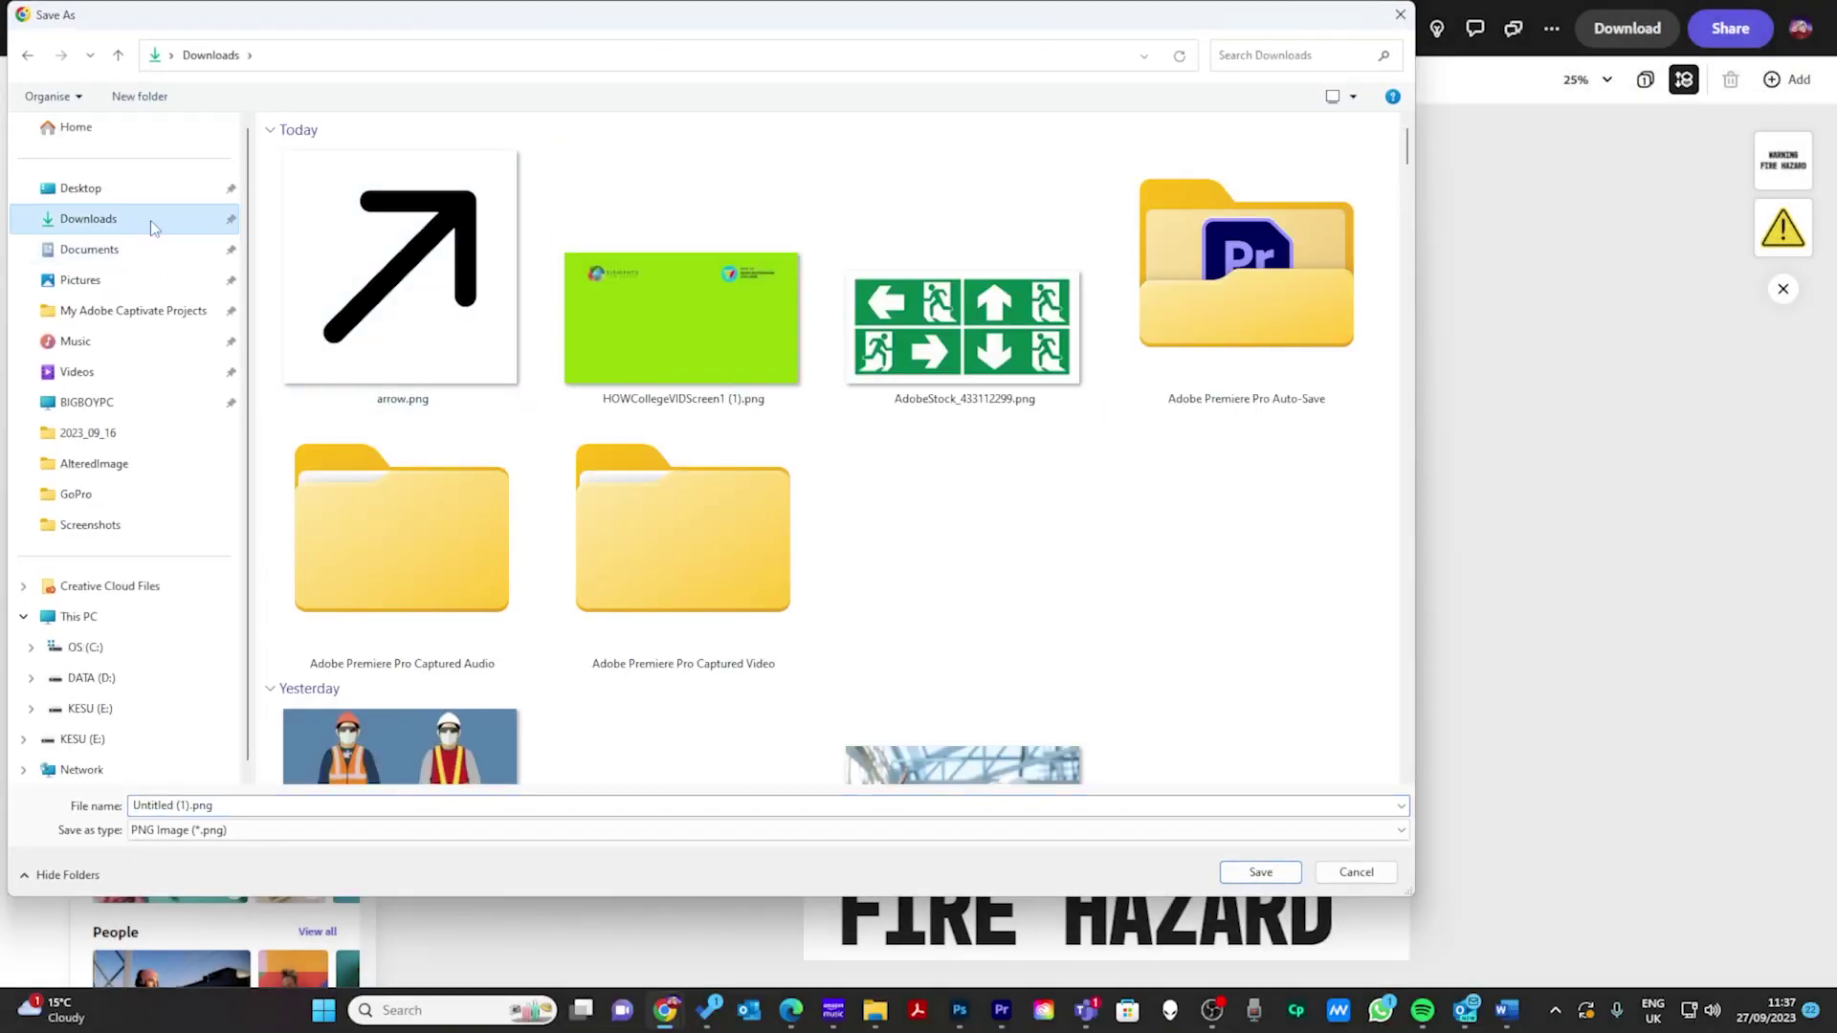
pyautogui.click(1262, 873)
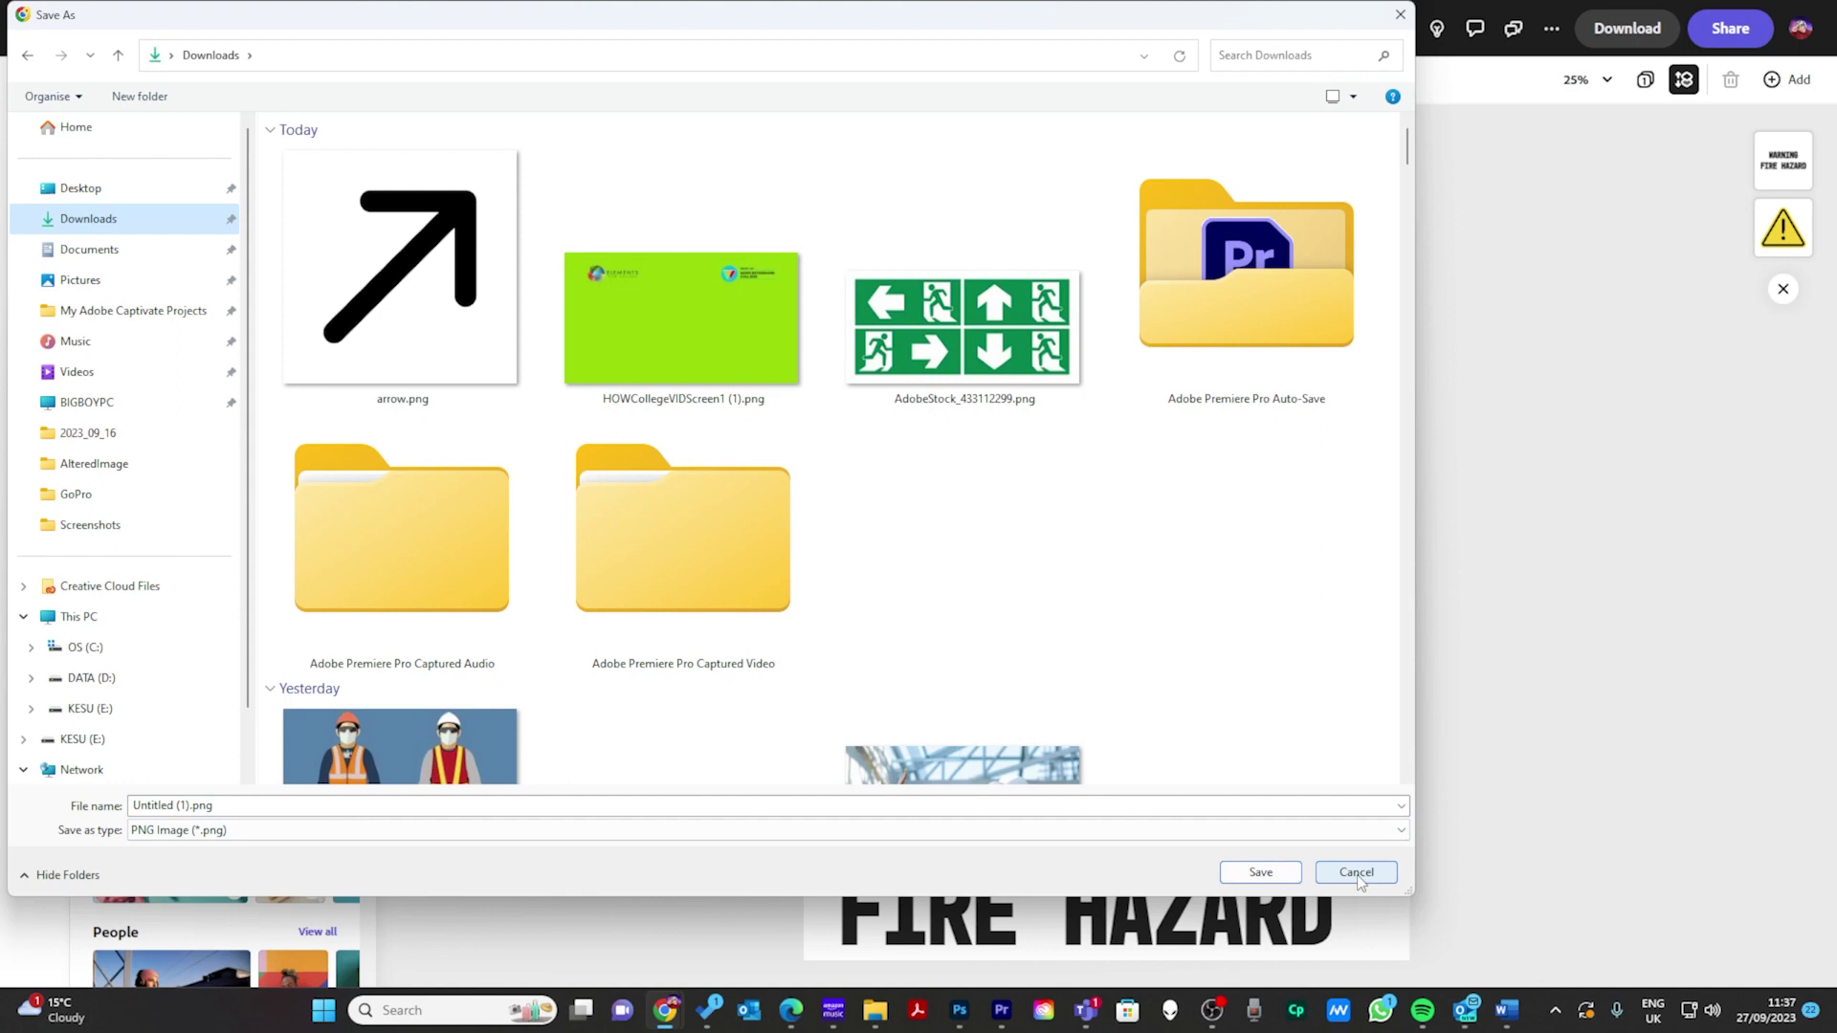